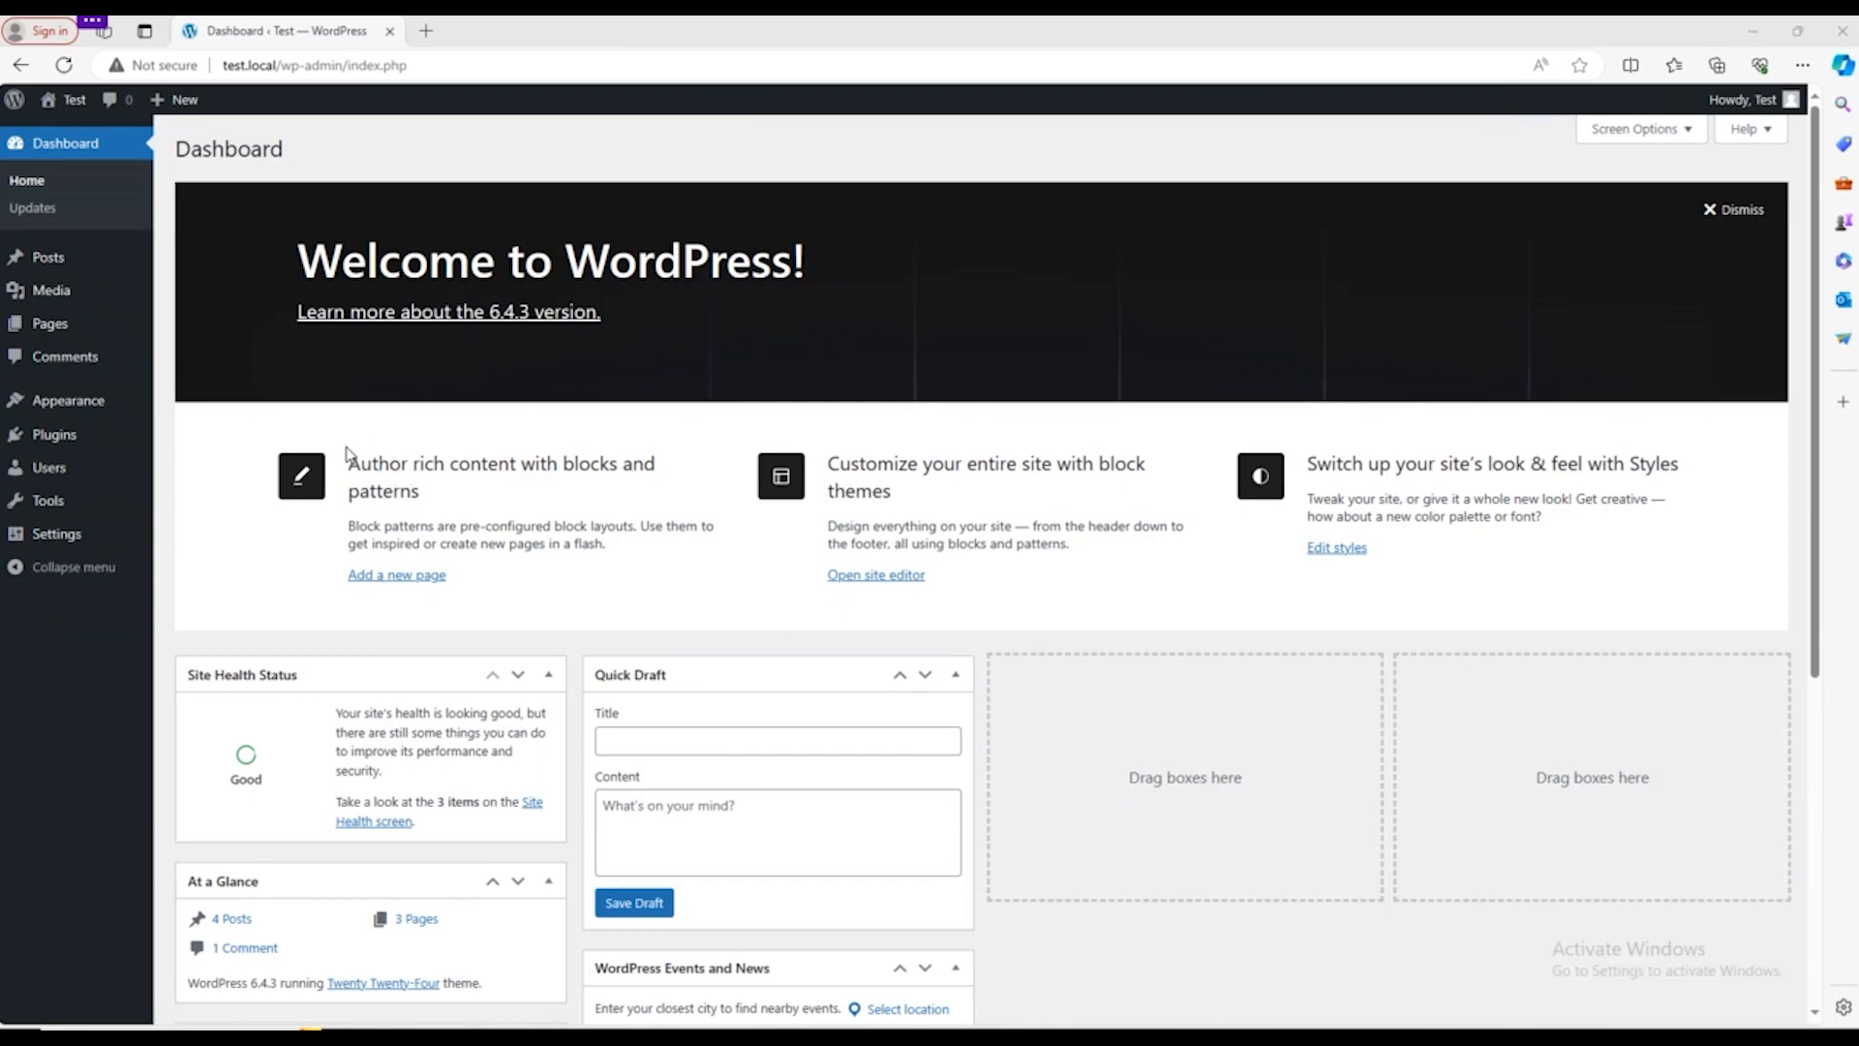
Step: Upload the Desktop images from download (4) through images, including Gutenberg and images (1), to the media library
mouse_move(105, 447)
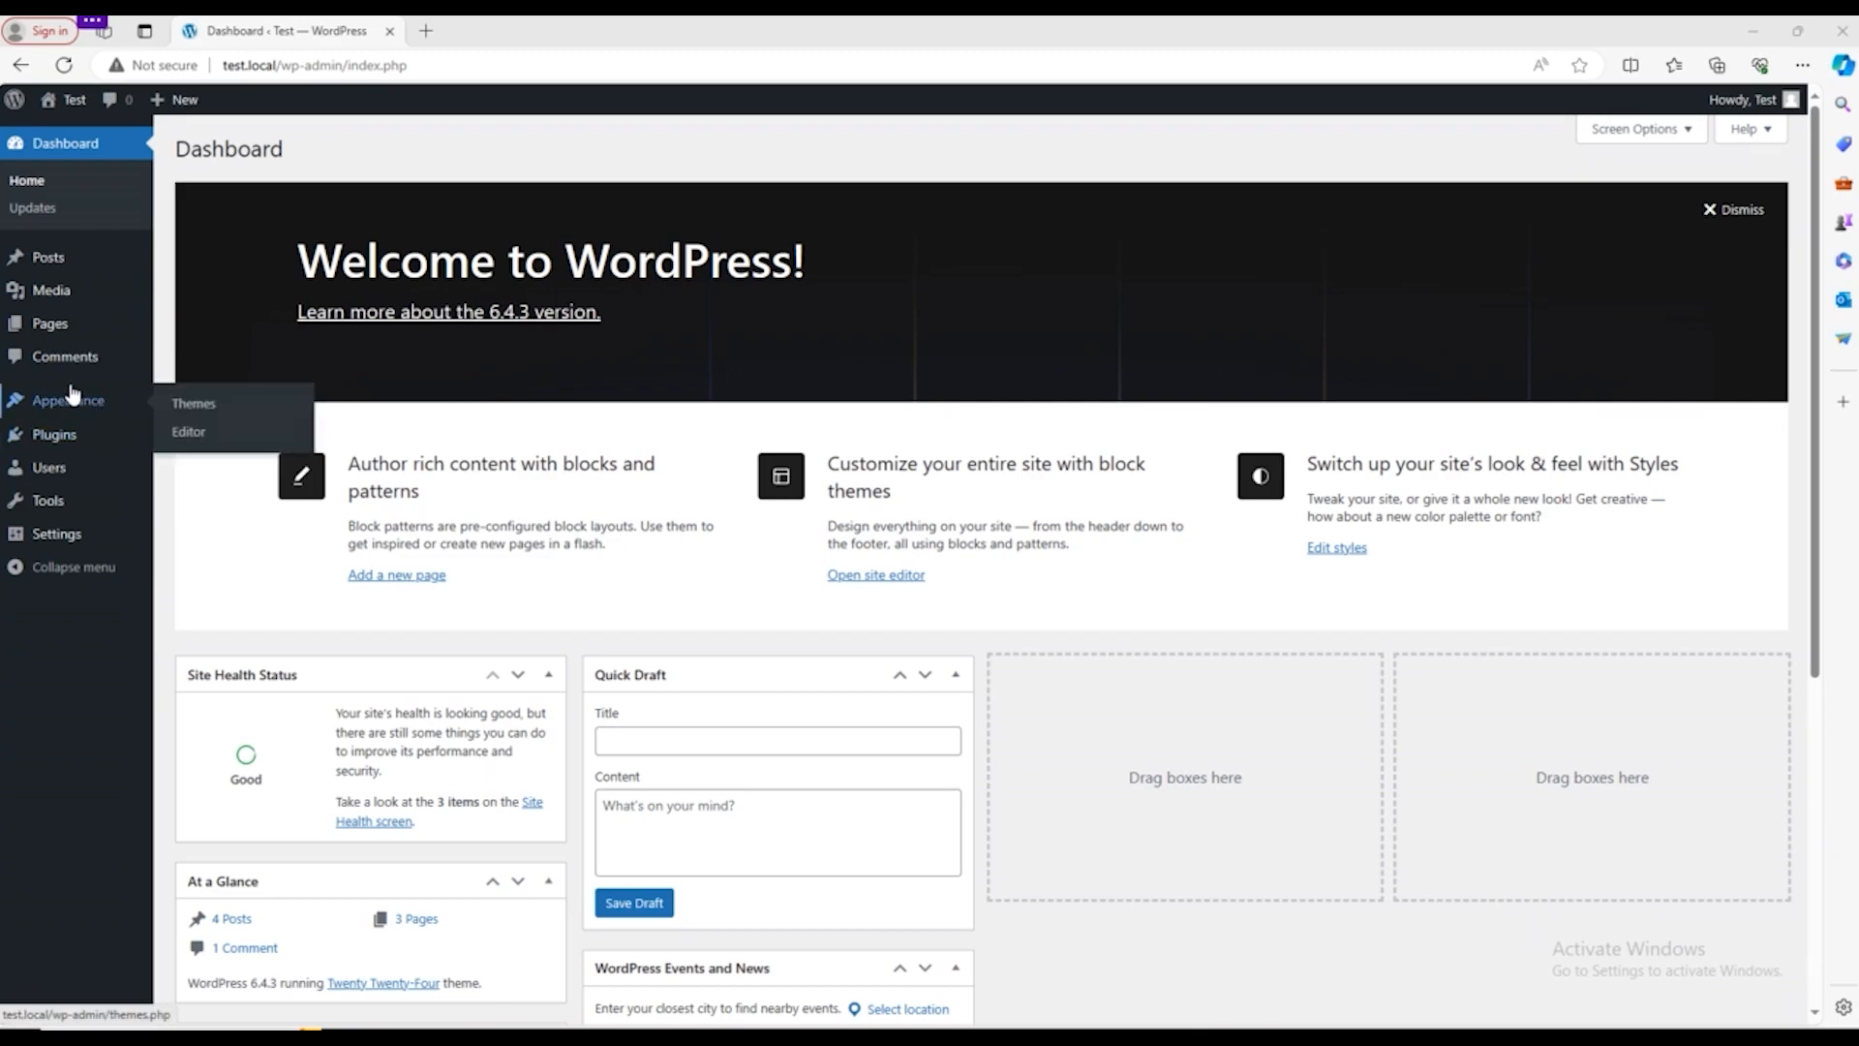
mouse_move(68, 332)
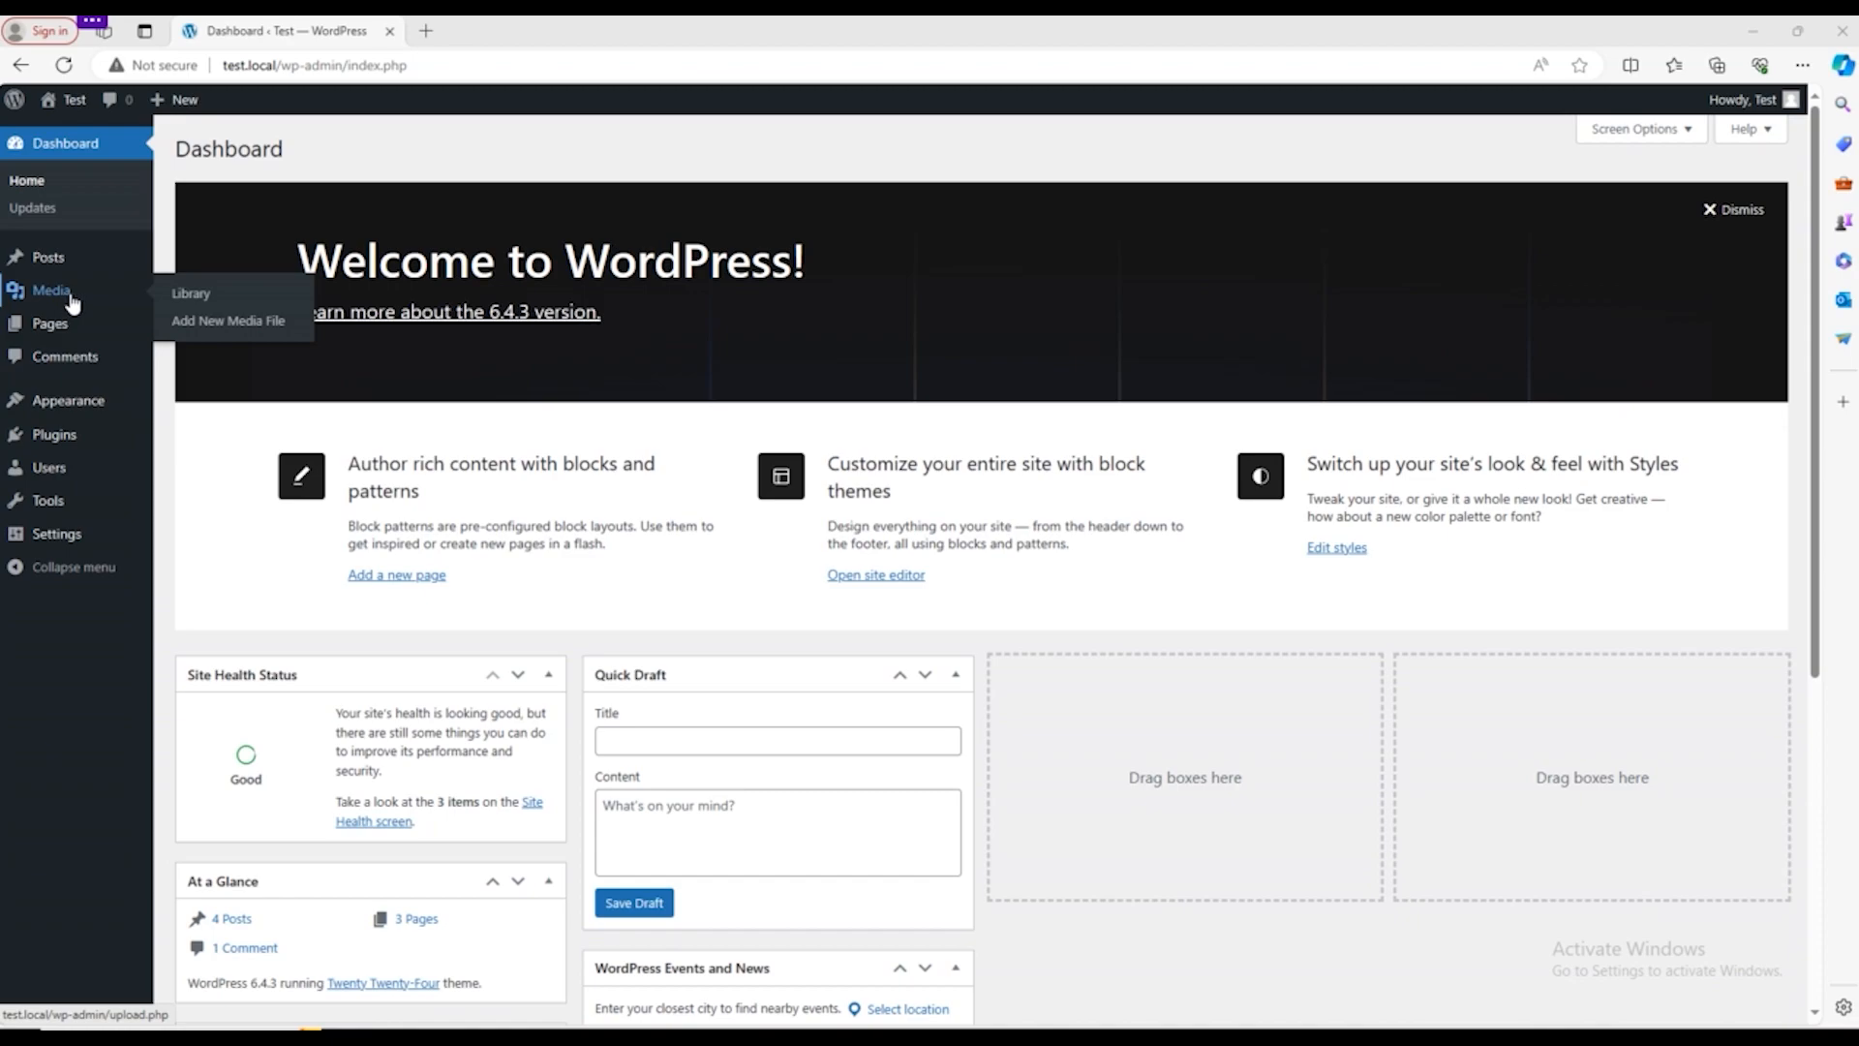
click(183, 302)
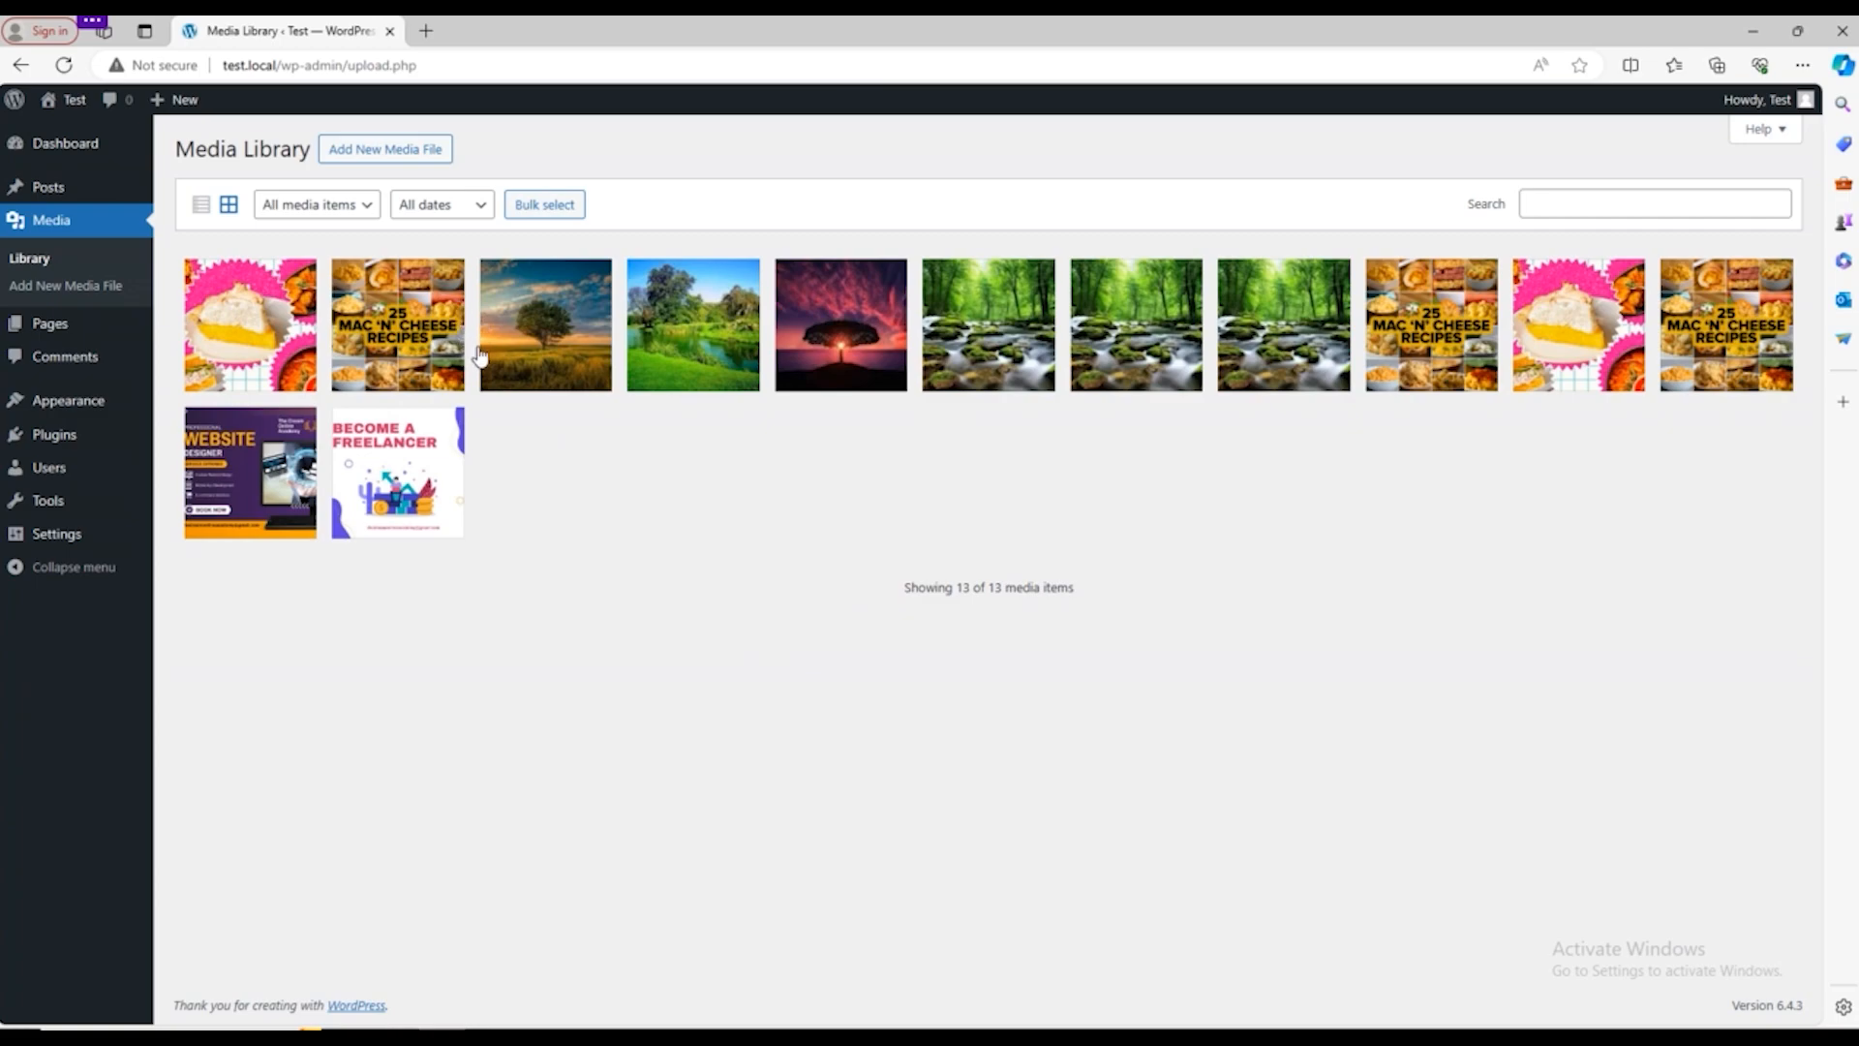
click(412, 155)
click(962, 299)
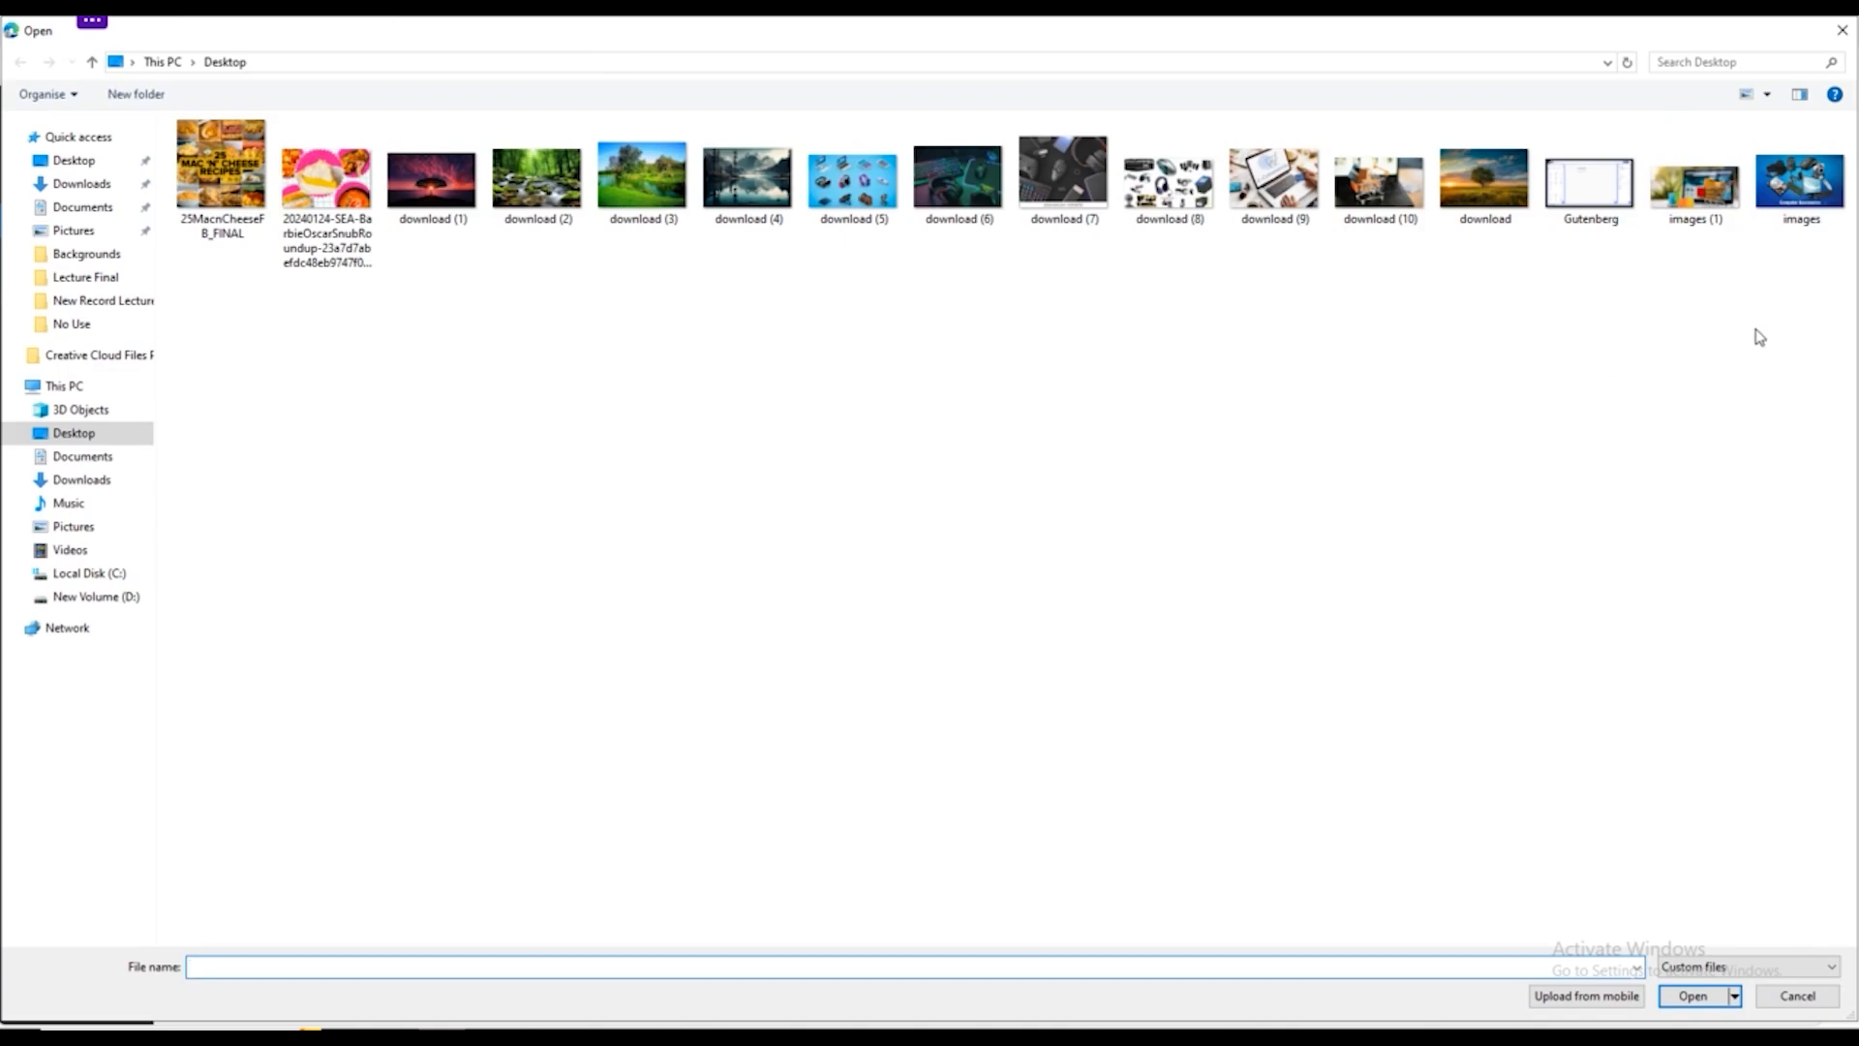
drag(1803, 297, 764, 199)
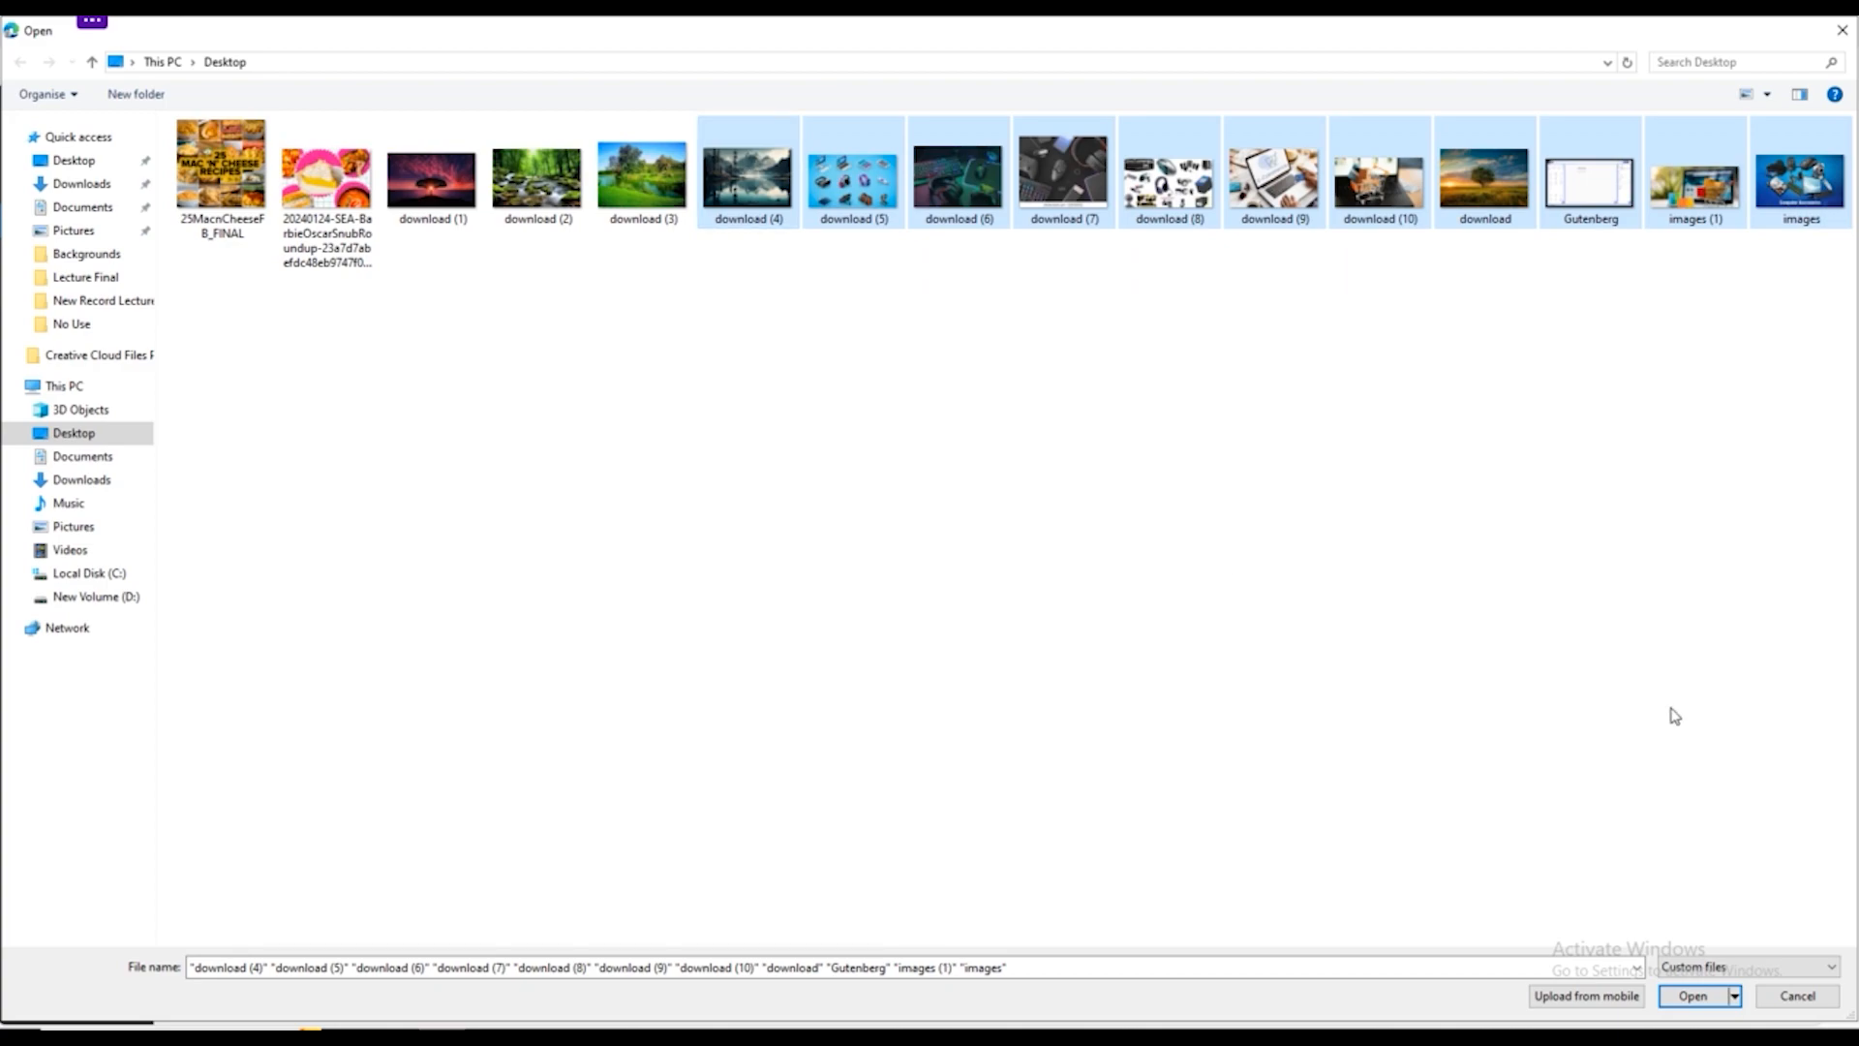
click(1693, 995)
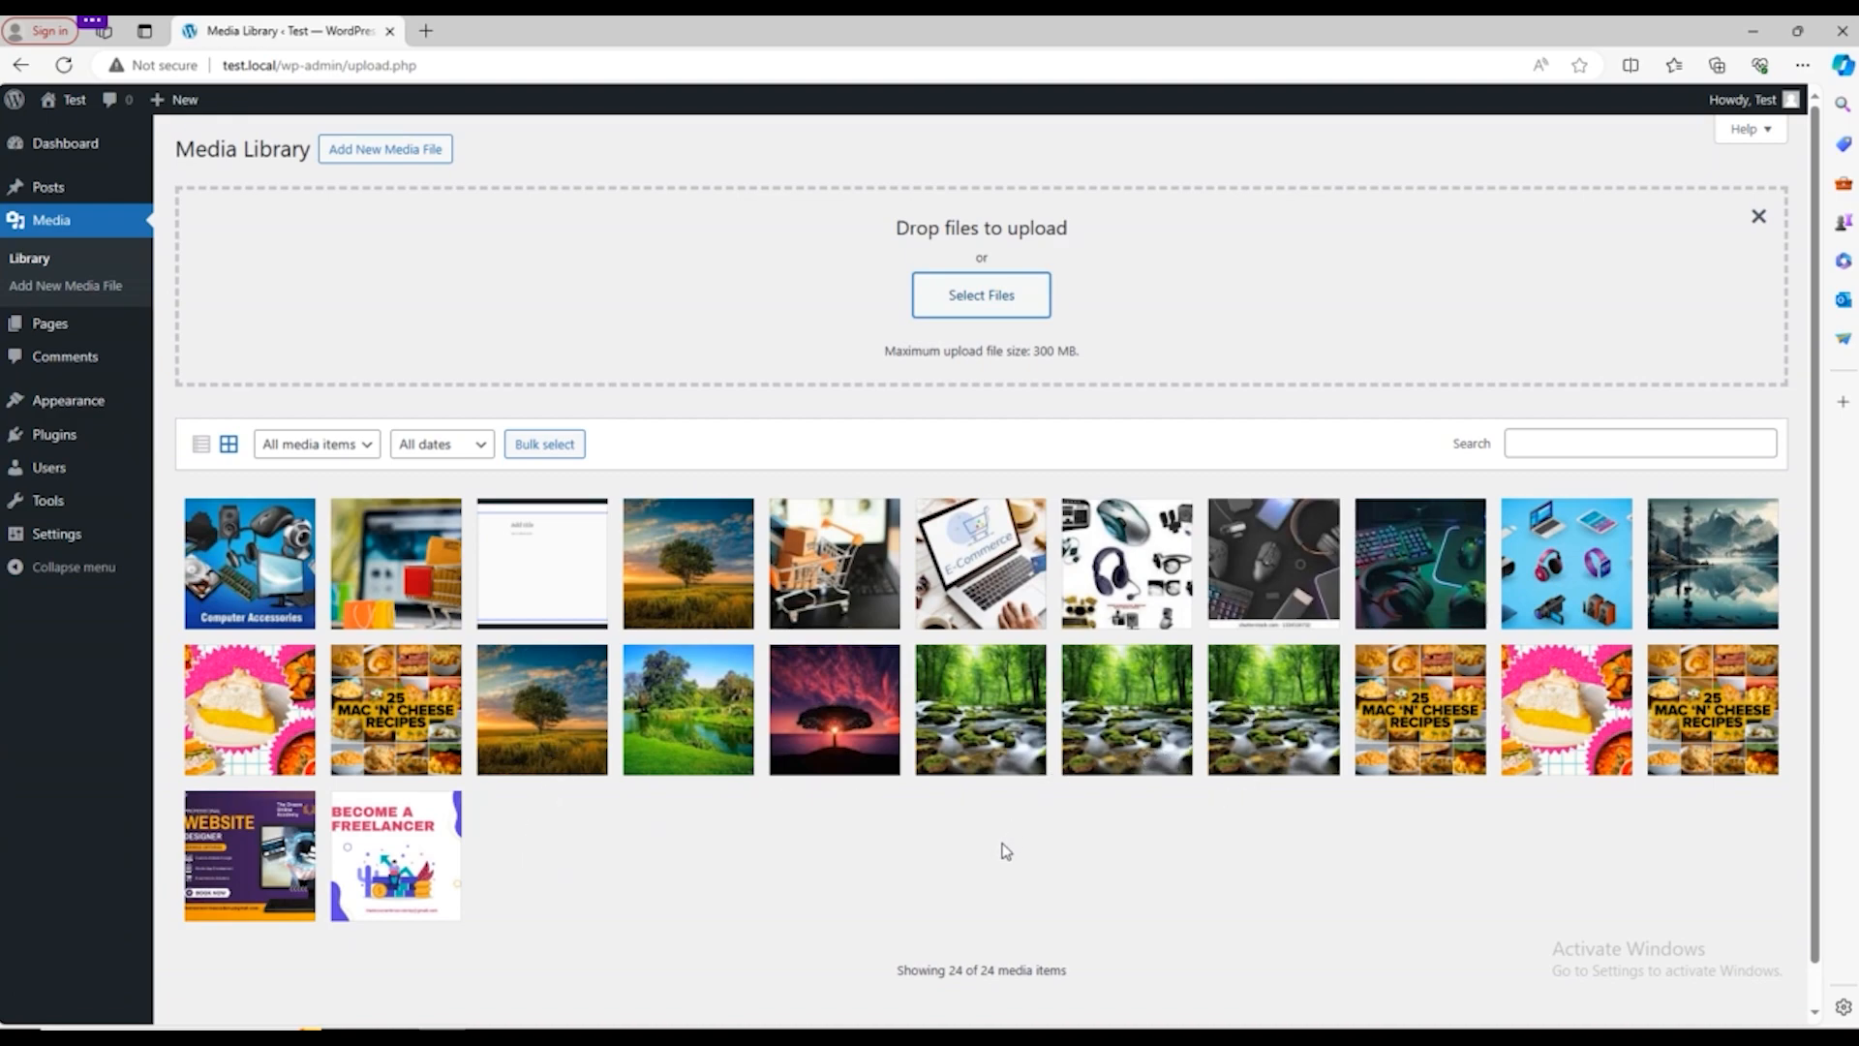
scroll(774, 839, down, 1)
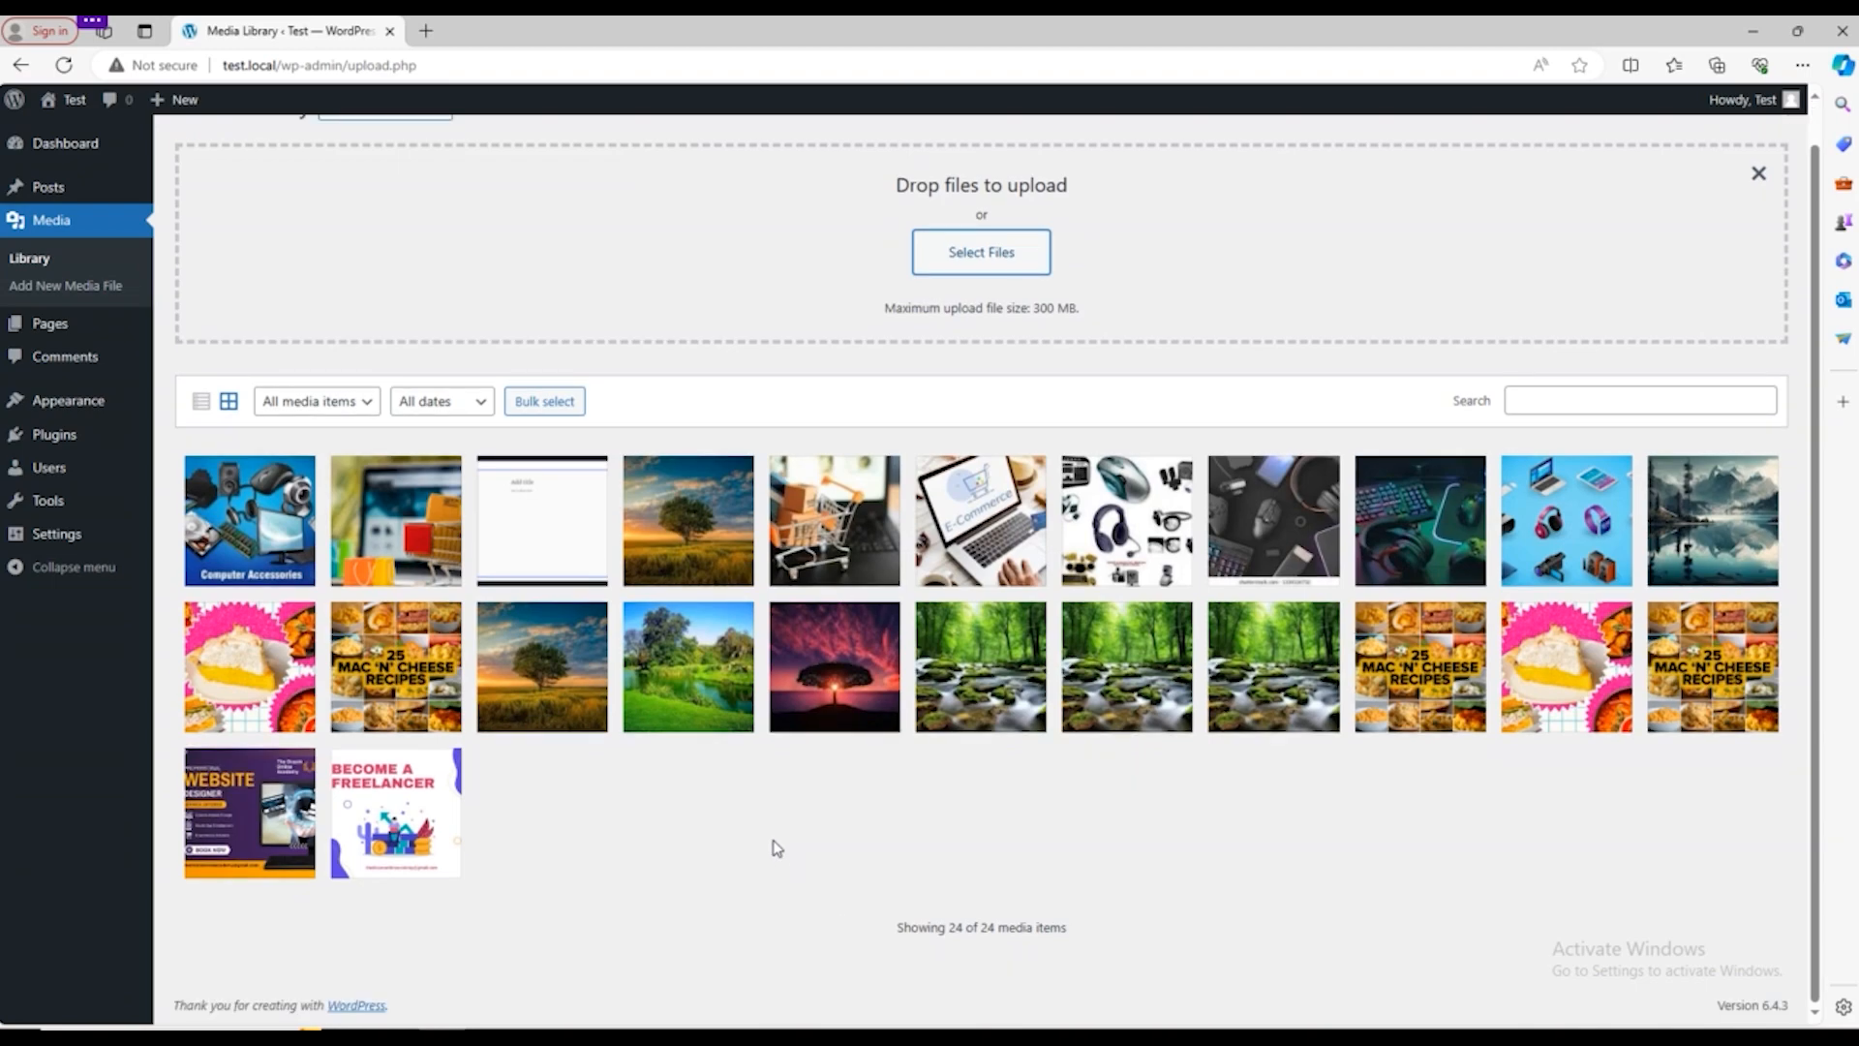
scroll(776, 848, up, 1)
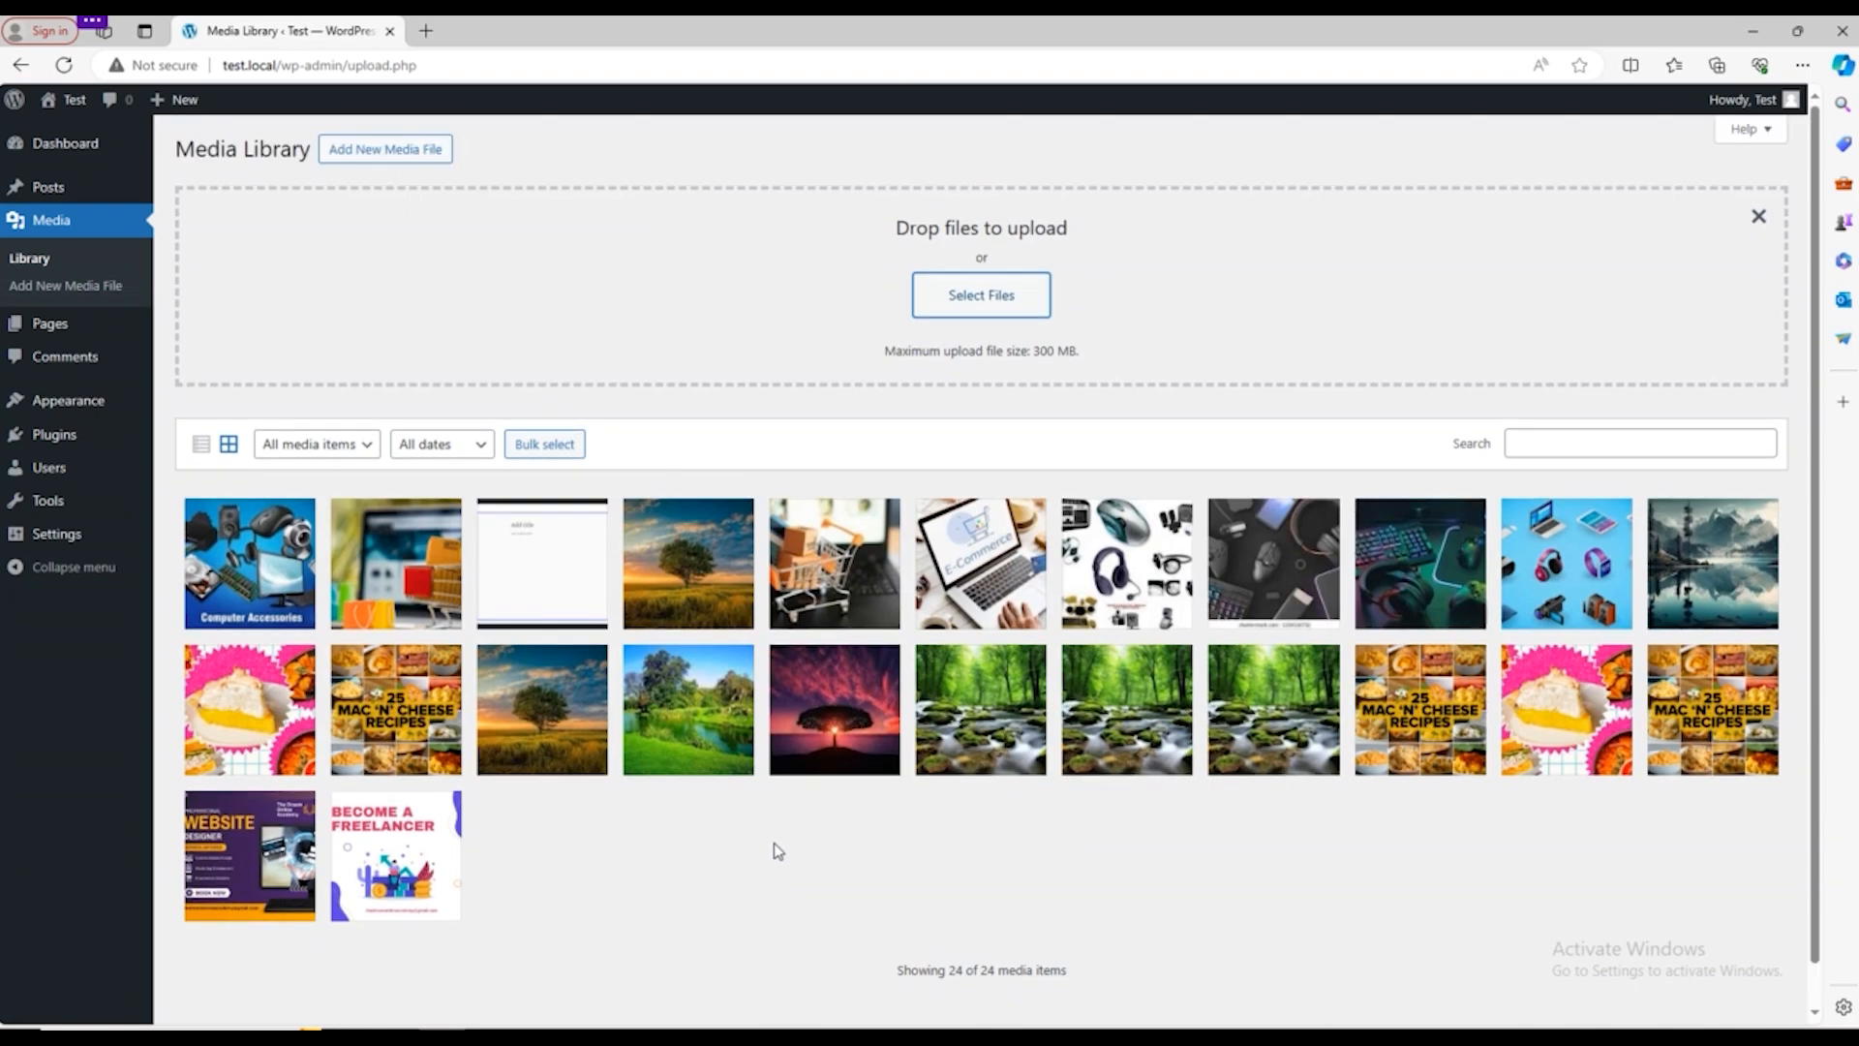
scroll(777, 849, down, 1)
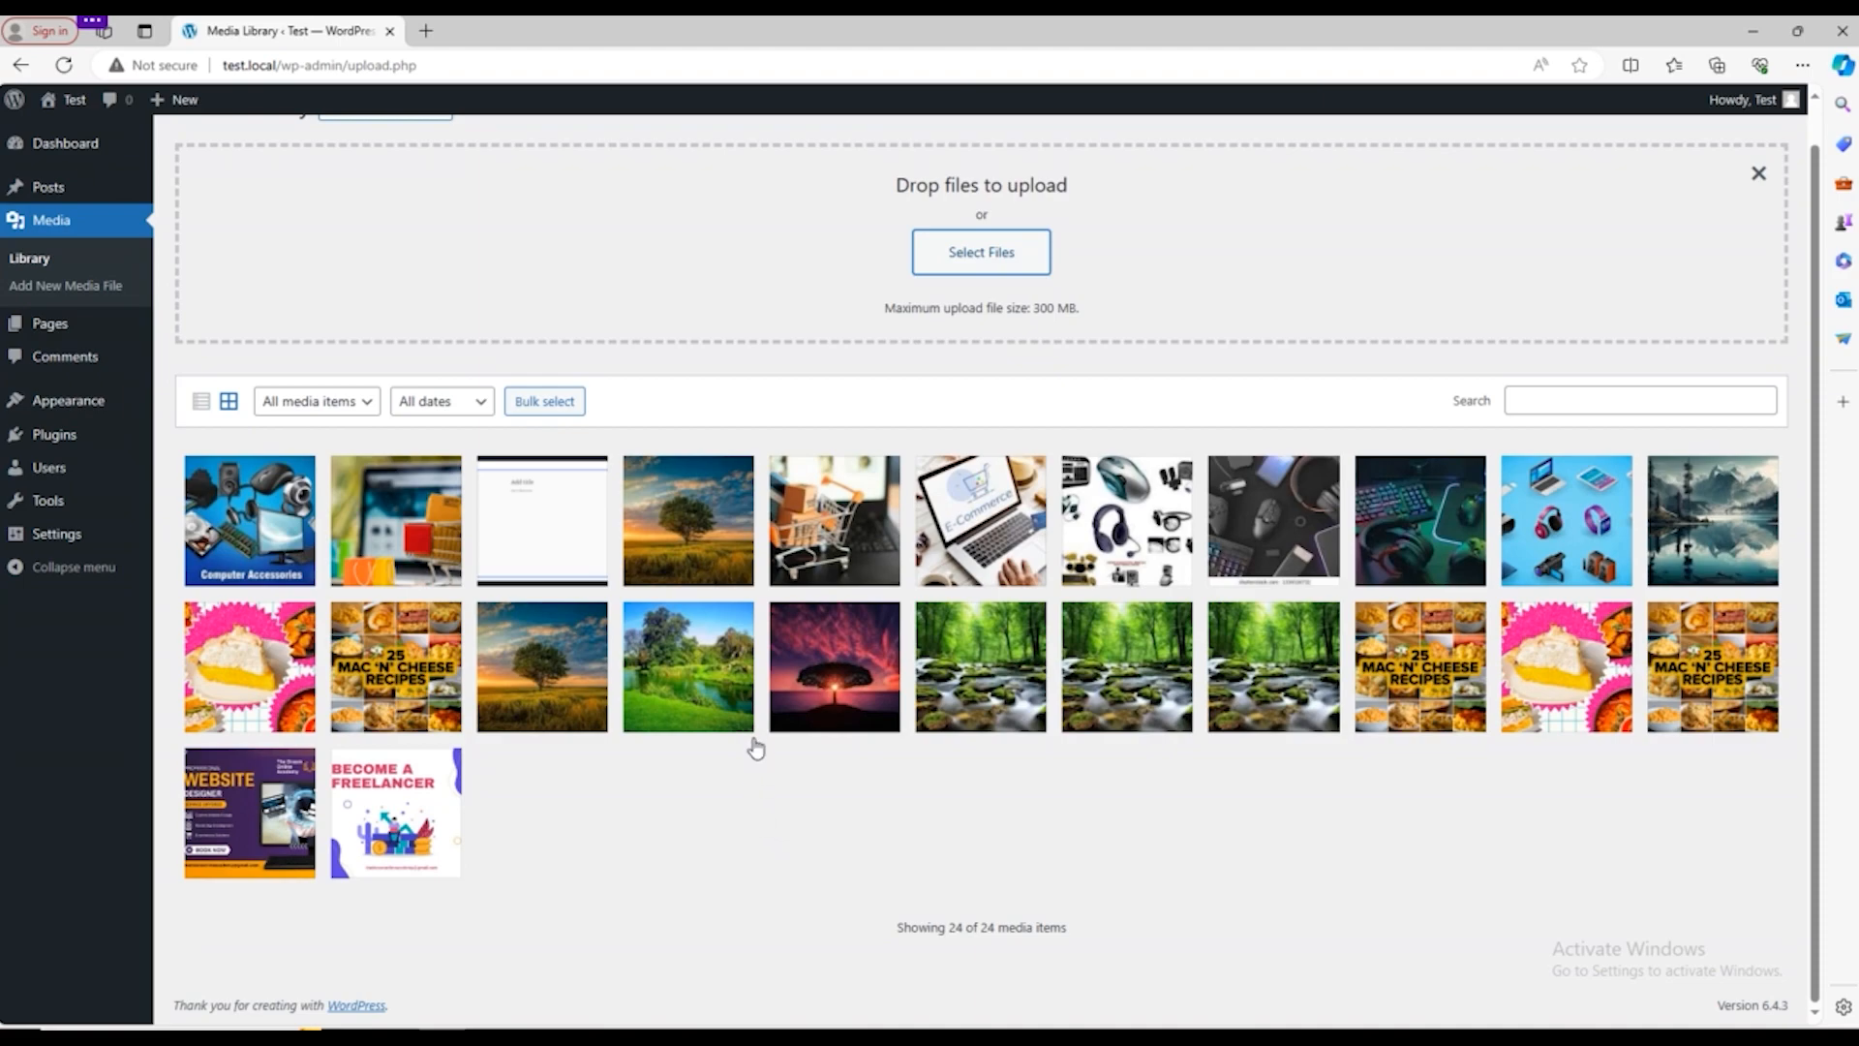
scroll(756, 745, up, 1)
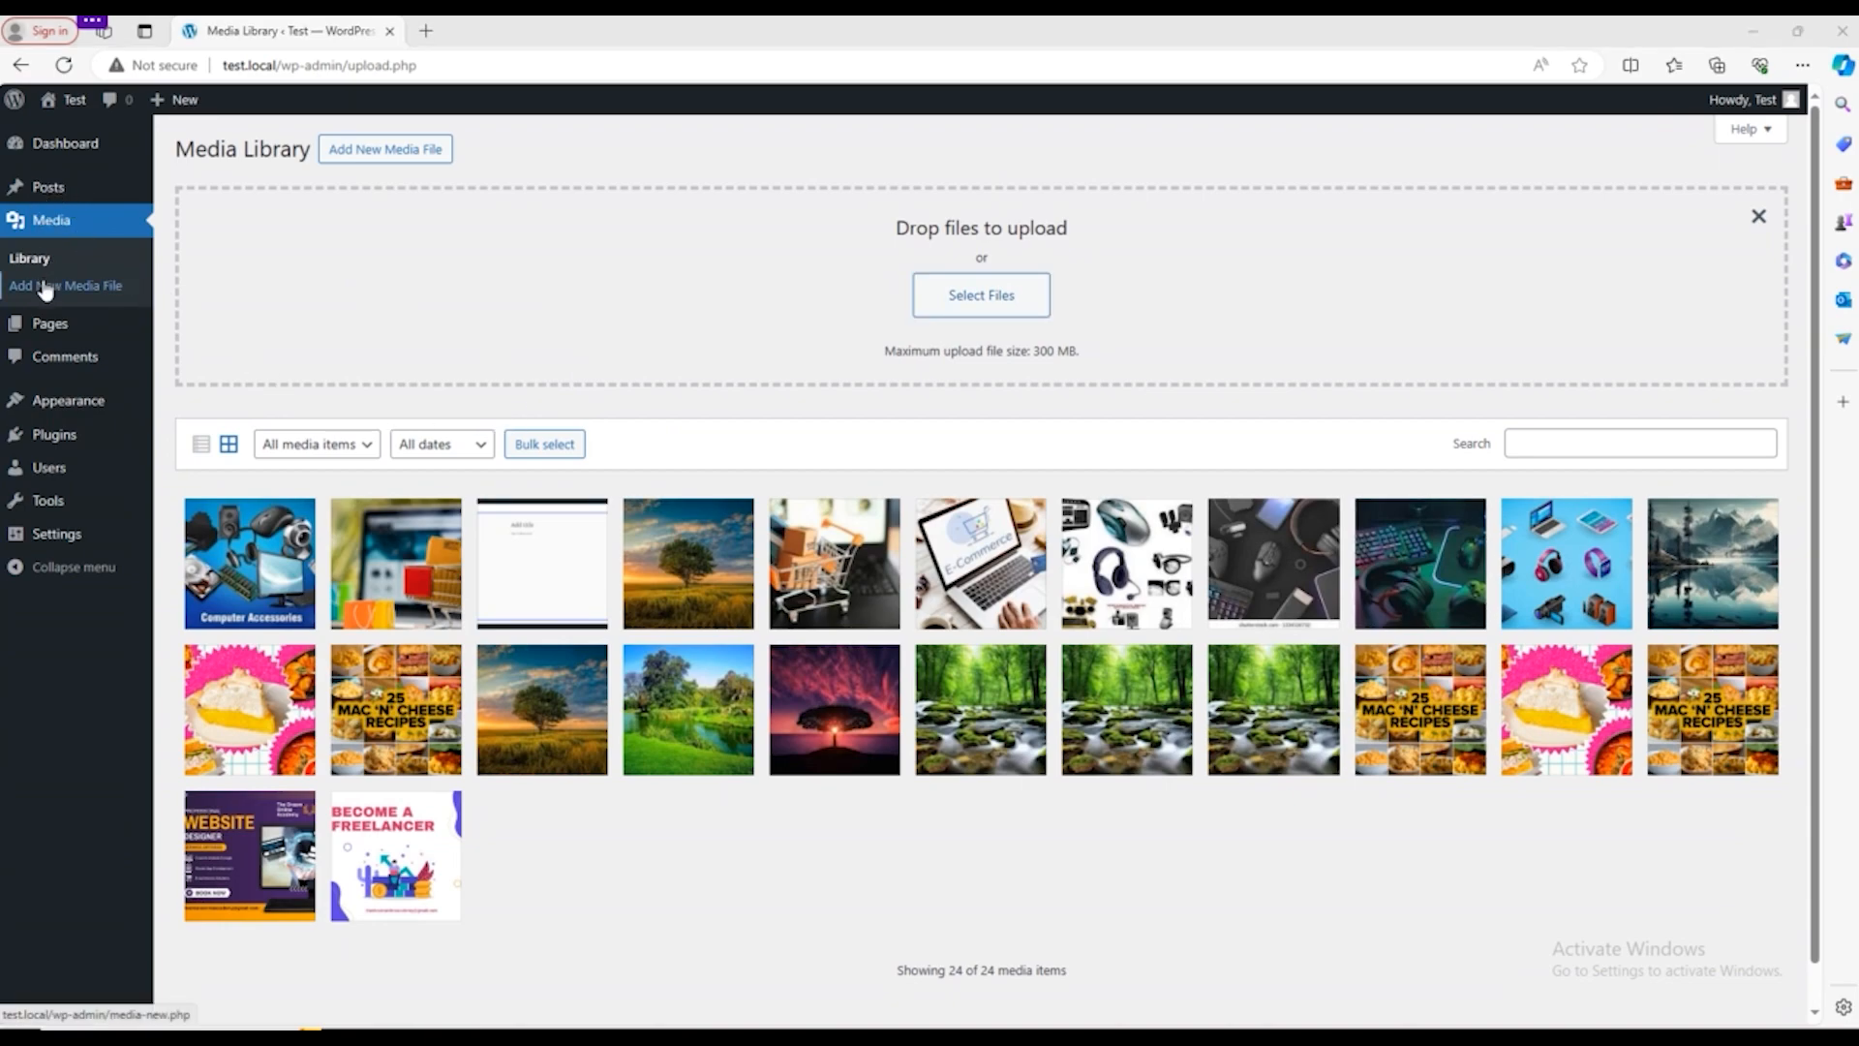
Step: Create a new blank page without using a starter pattern
click(53, 322)
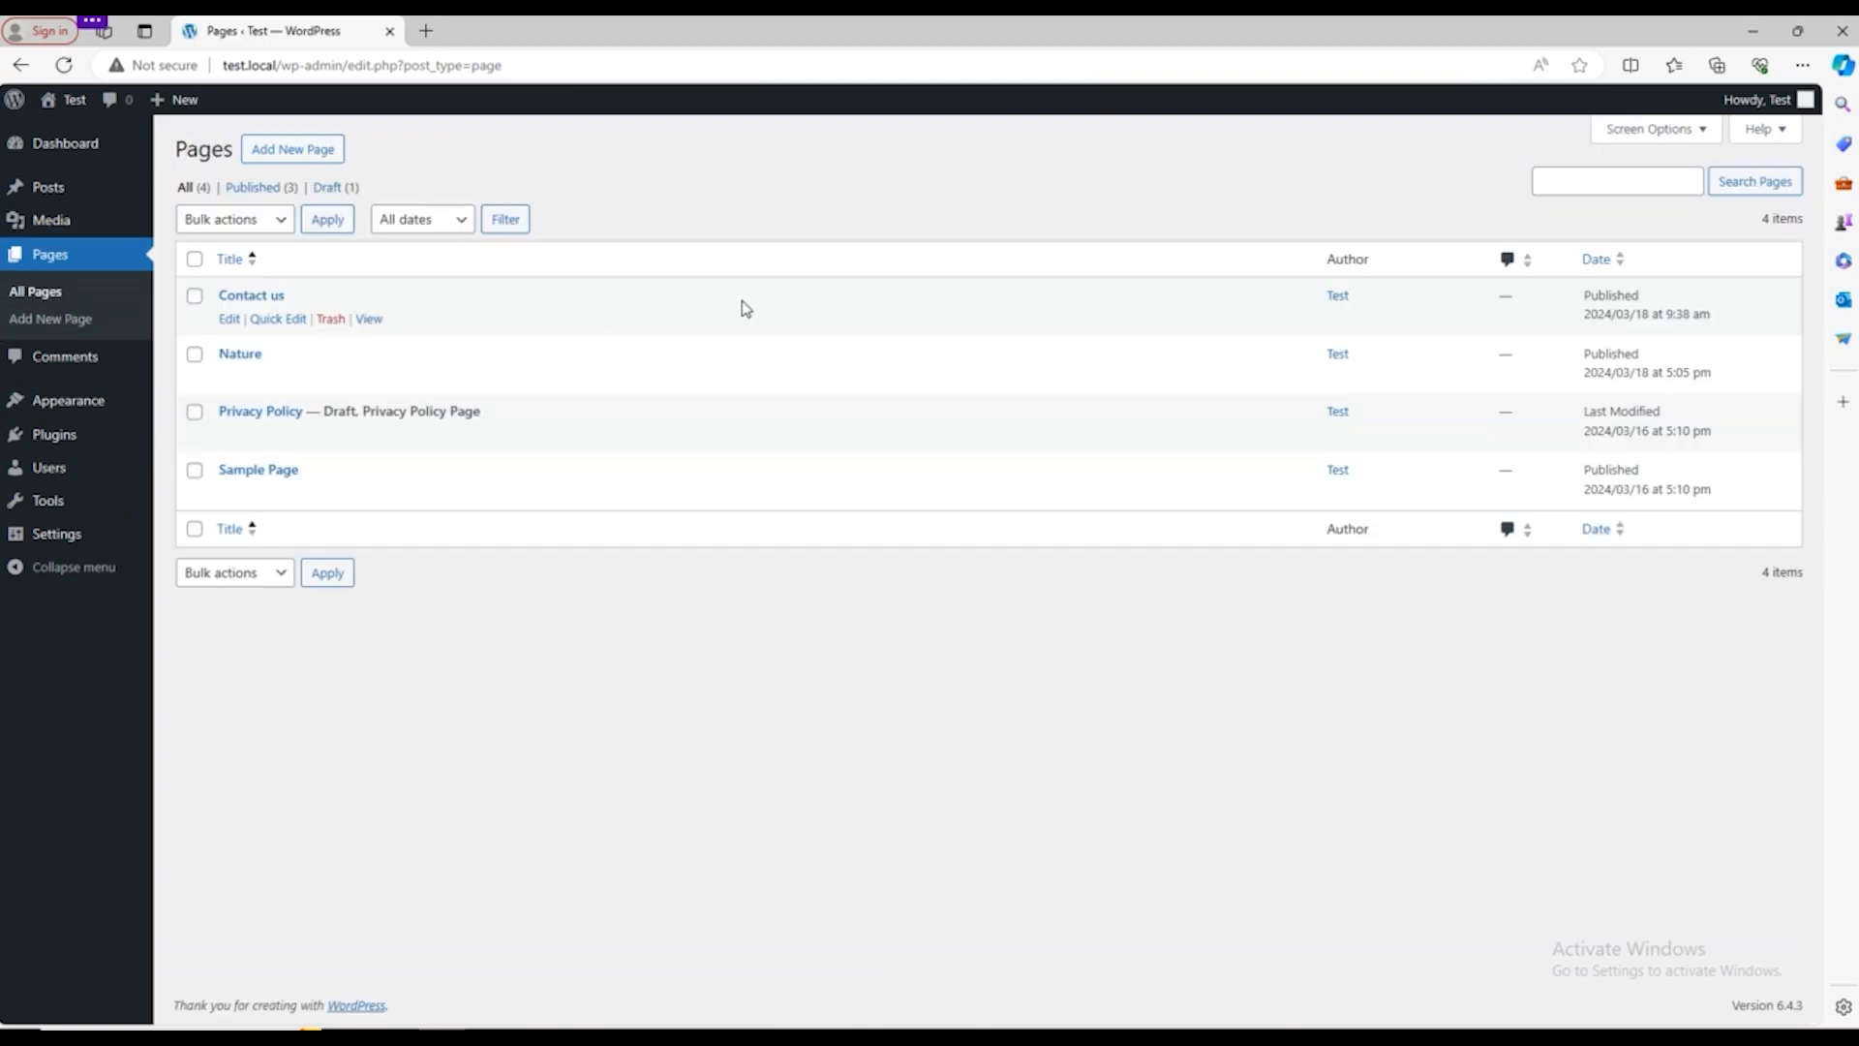
click(290, 153)
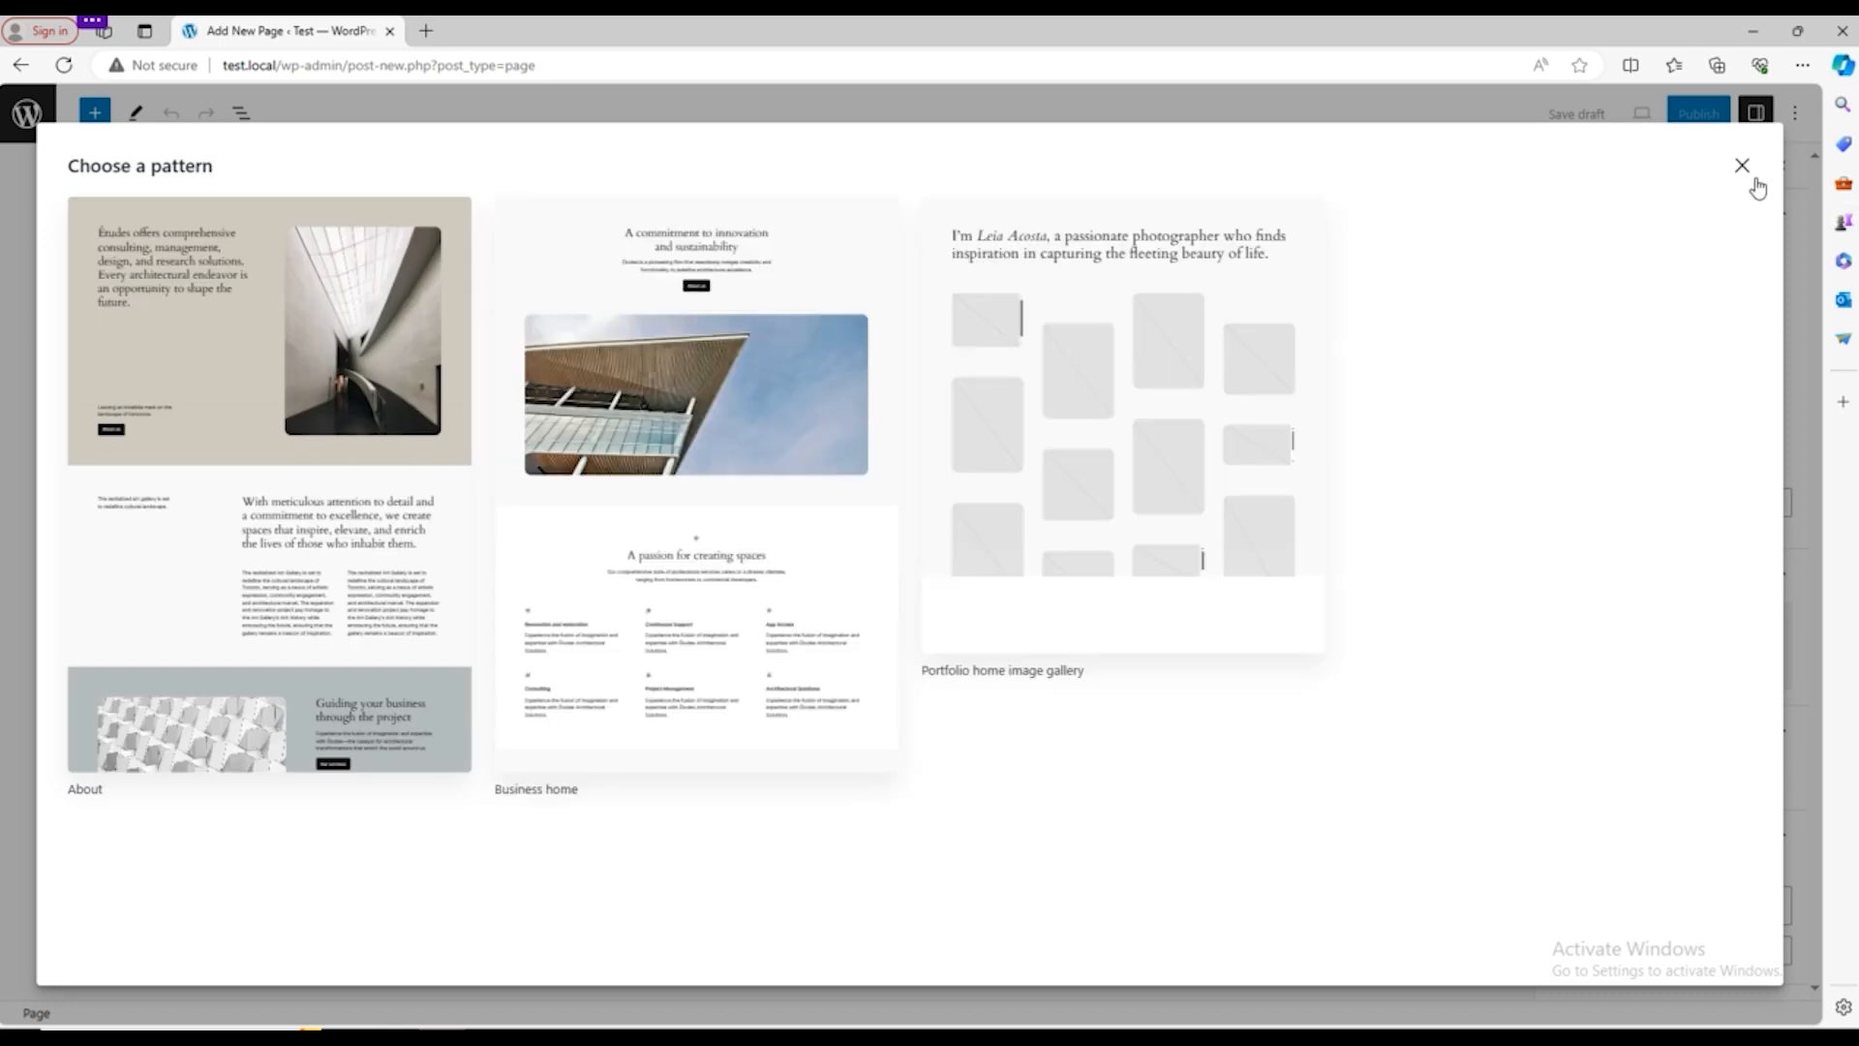
click(1743, 168)
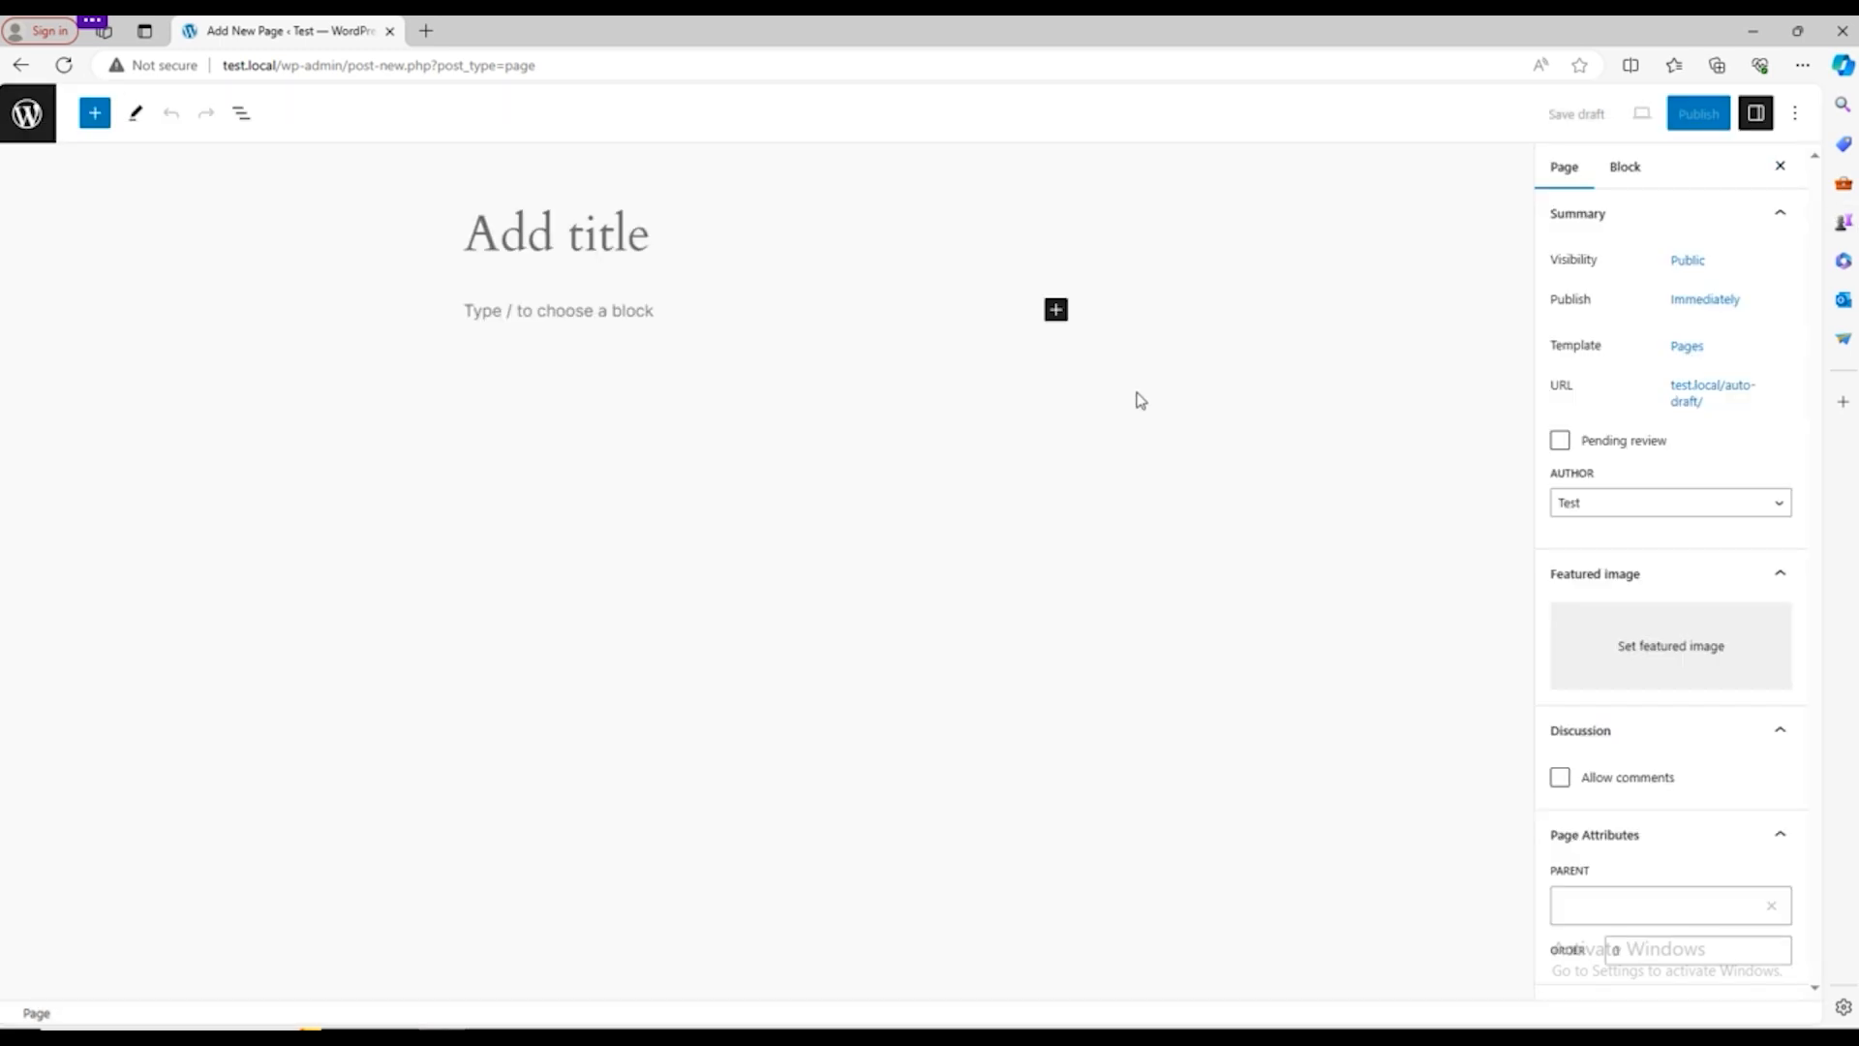
Step: Insert the E-Commerce laptop image from the media library in an image block and enlarge it to about 591 px wide
click(1058, 312)
click(1318, 461)
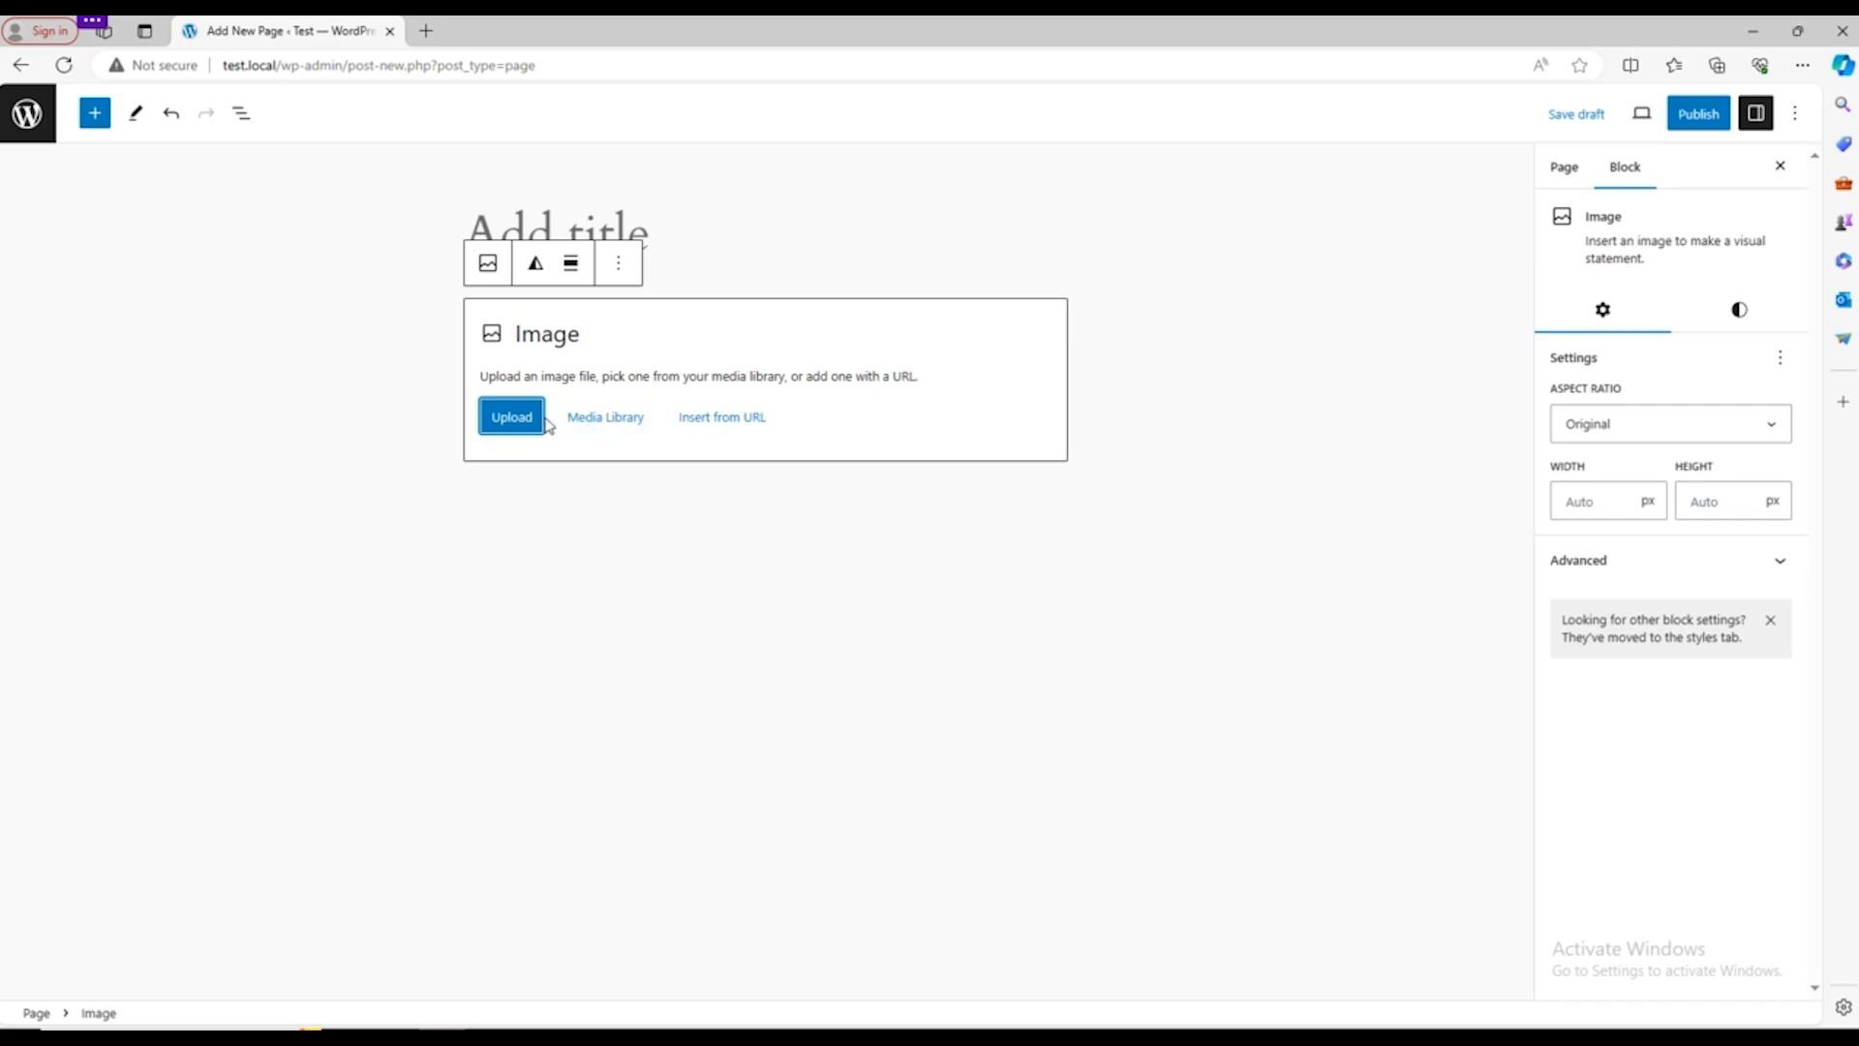
click(605, 417)
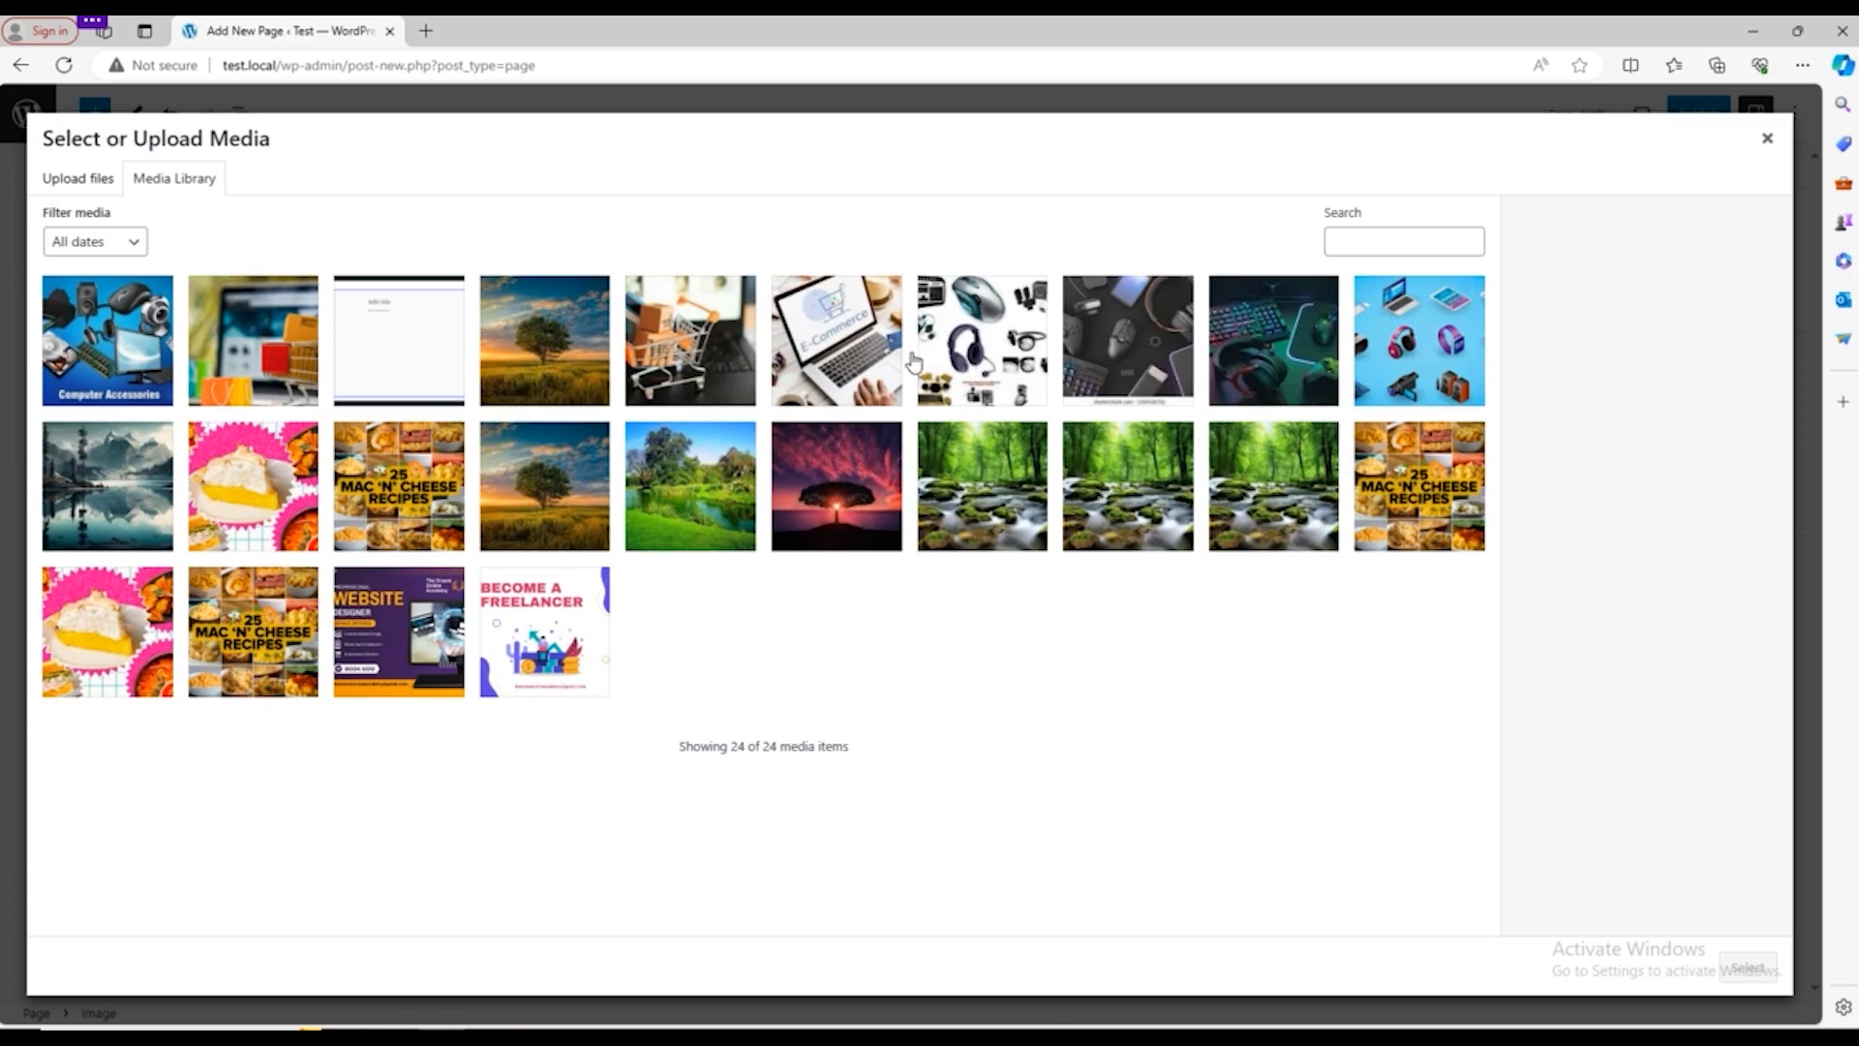
click(879, 308)
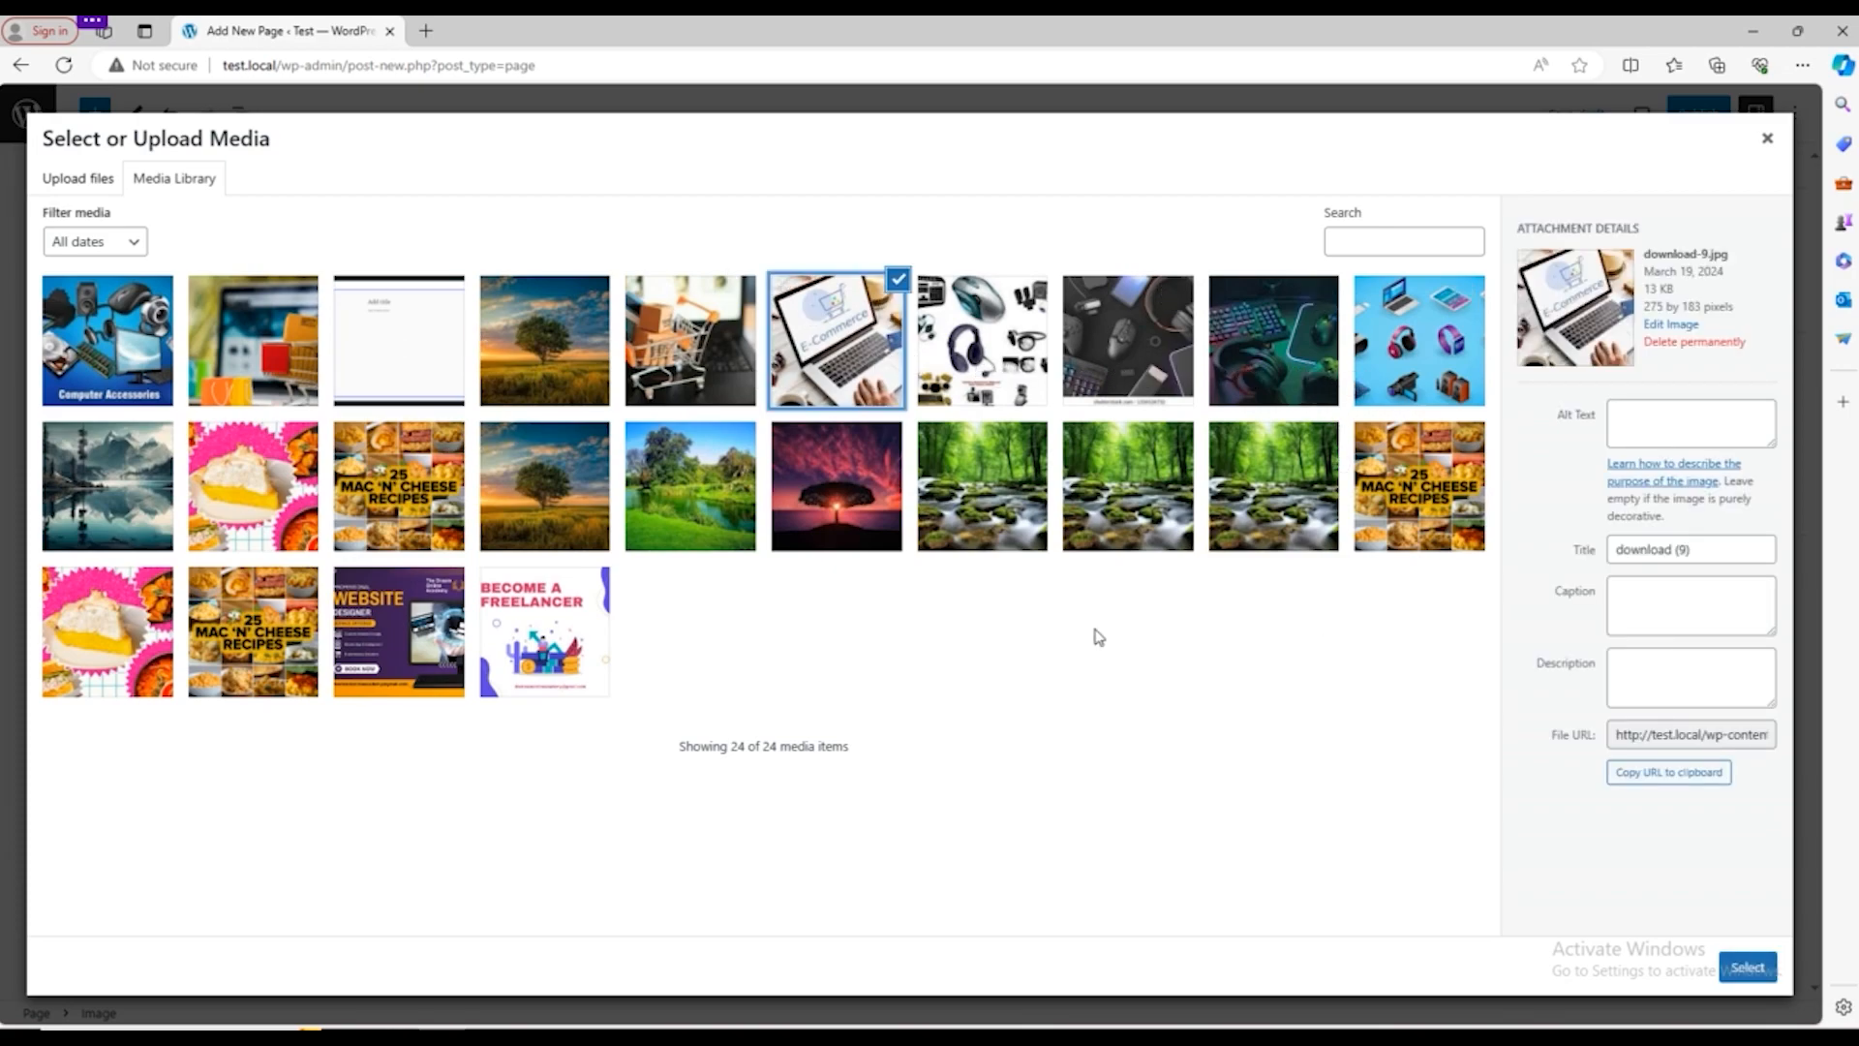
click(1748, 966)
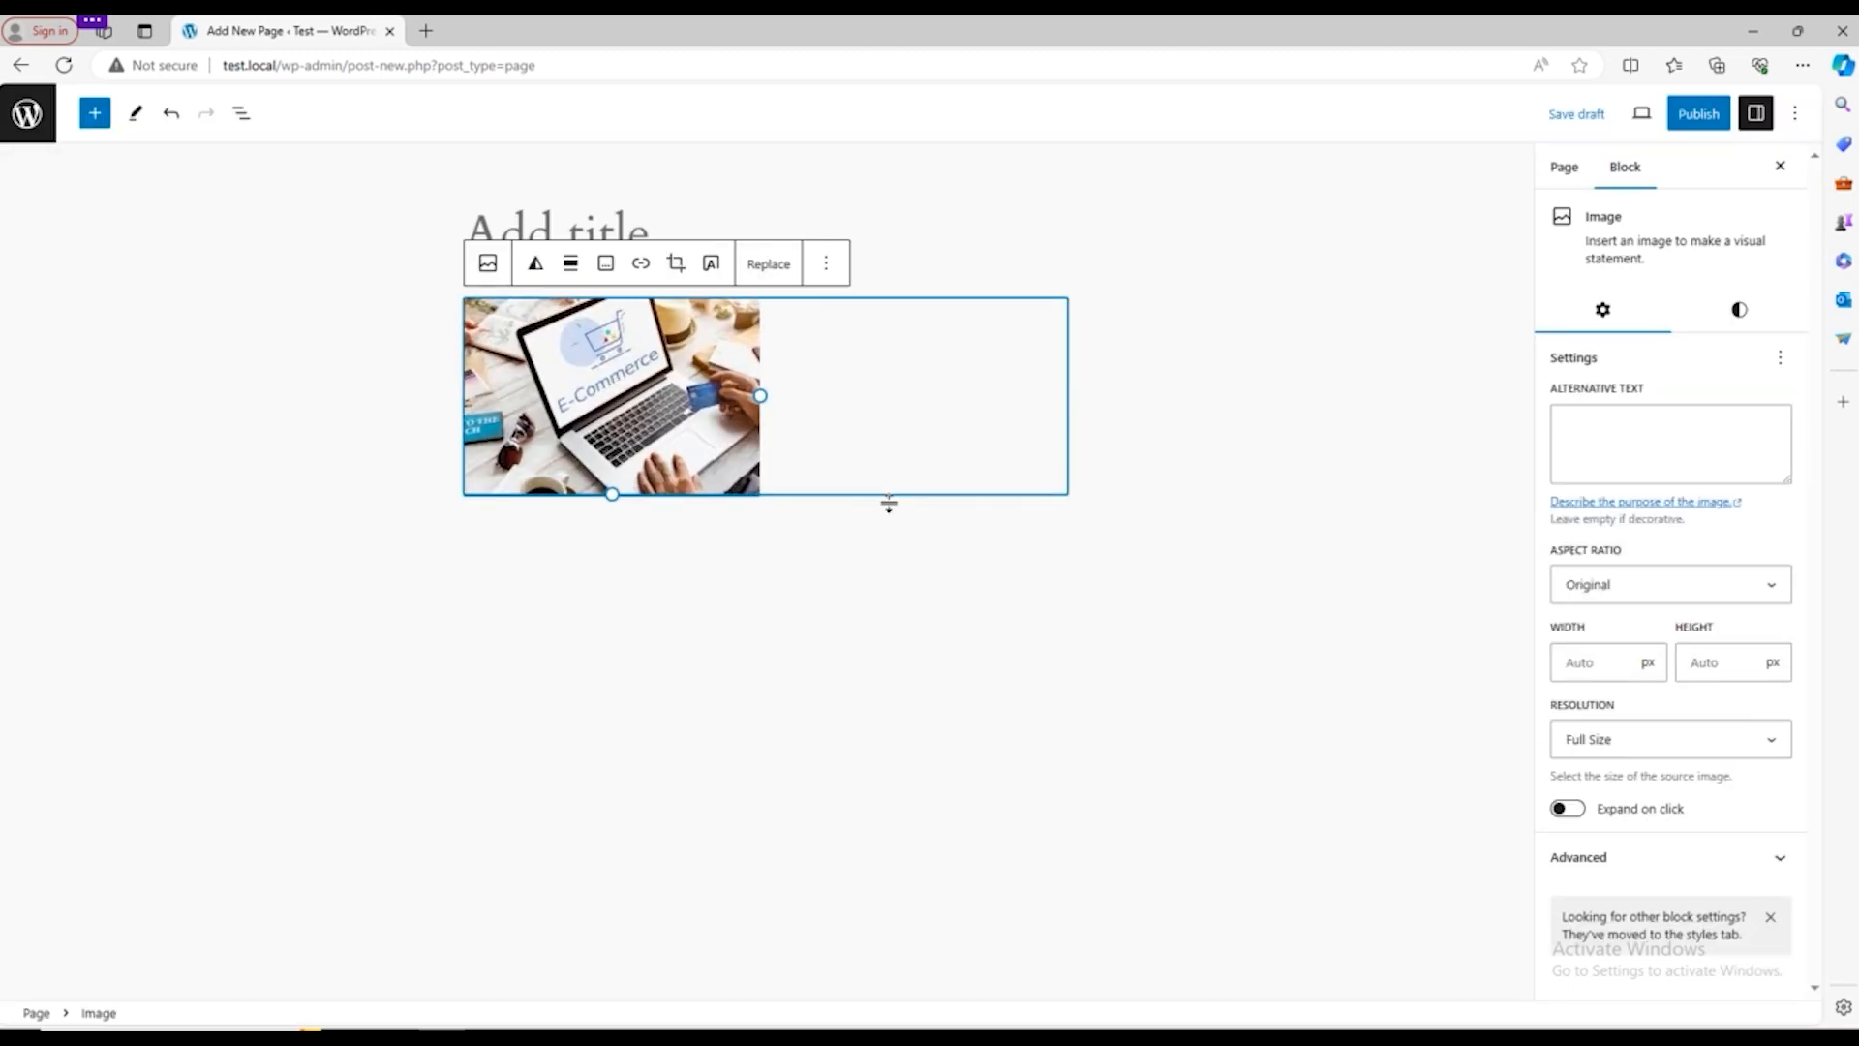
drag(747, 682, 744, 679)
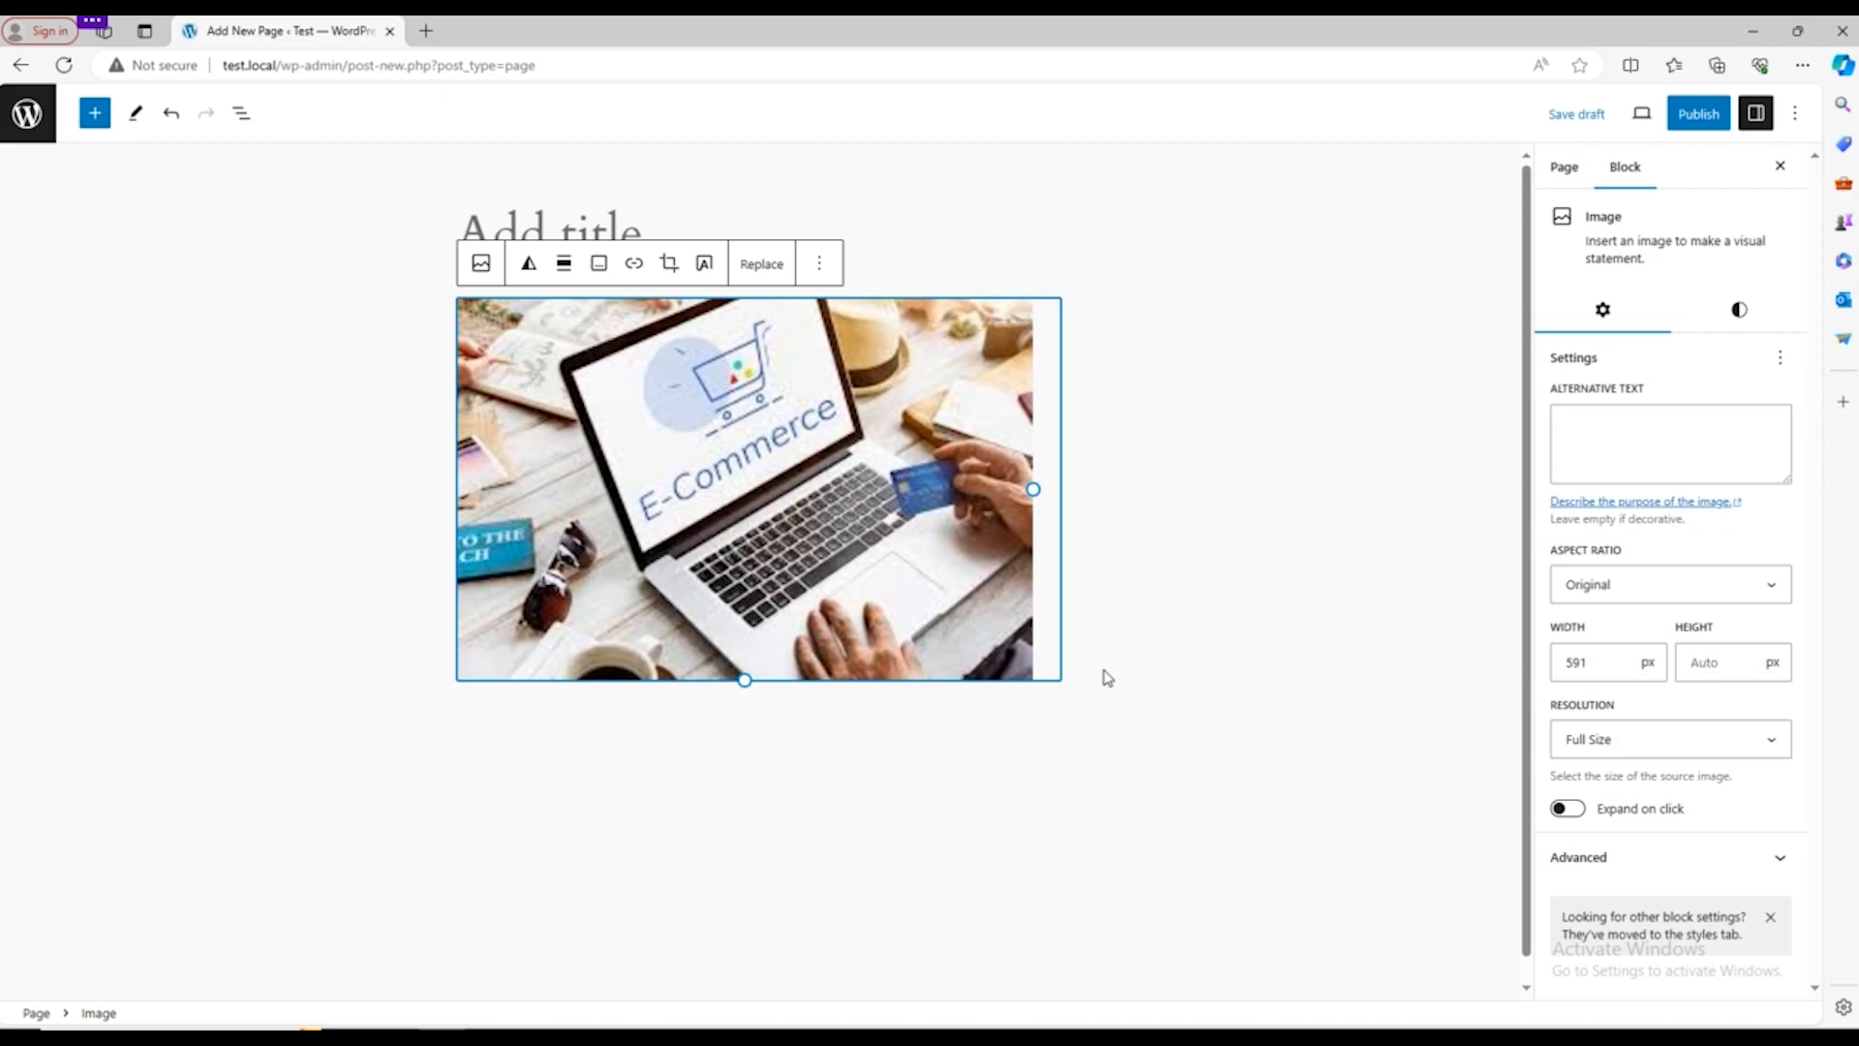
Step: Add a second image block below with the shopping cart image from the media library, enlarged to about 596 px wide
click(930, 752)
click(1050, 713)
click(1235, 873)
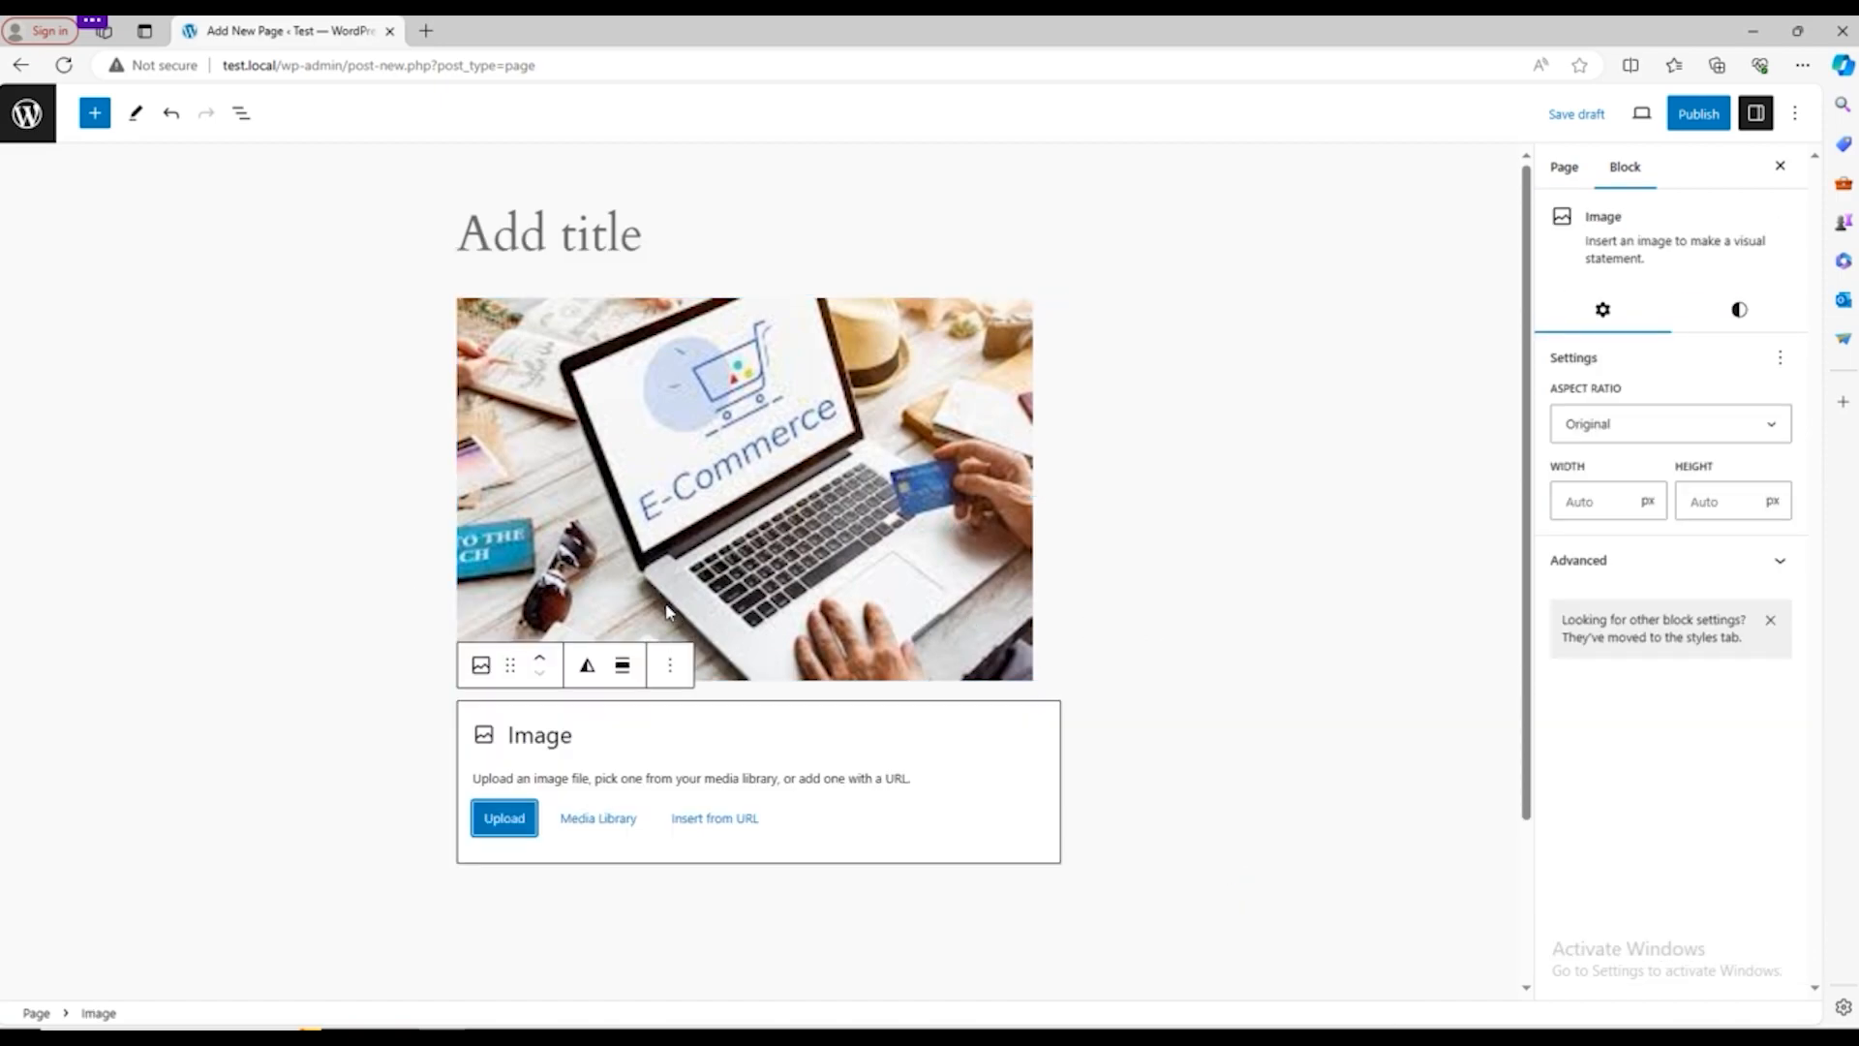
click(575, 818)
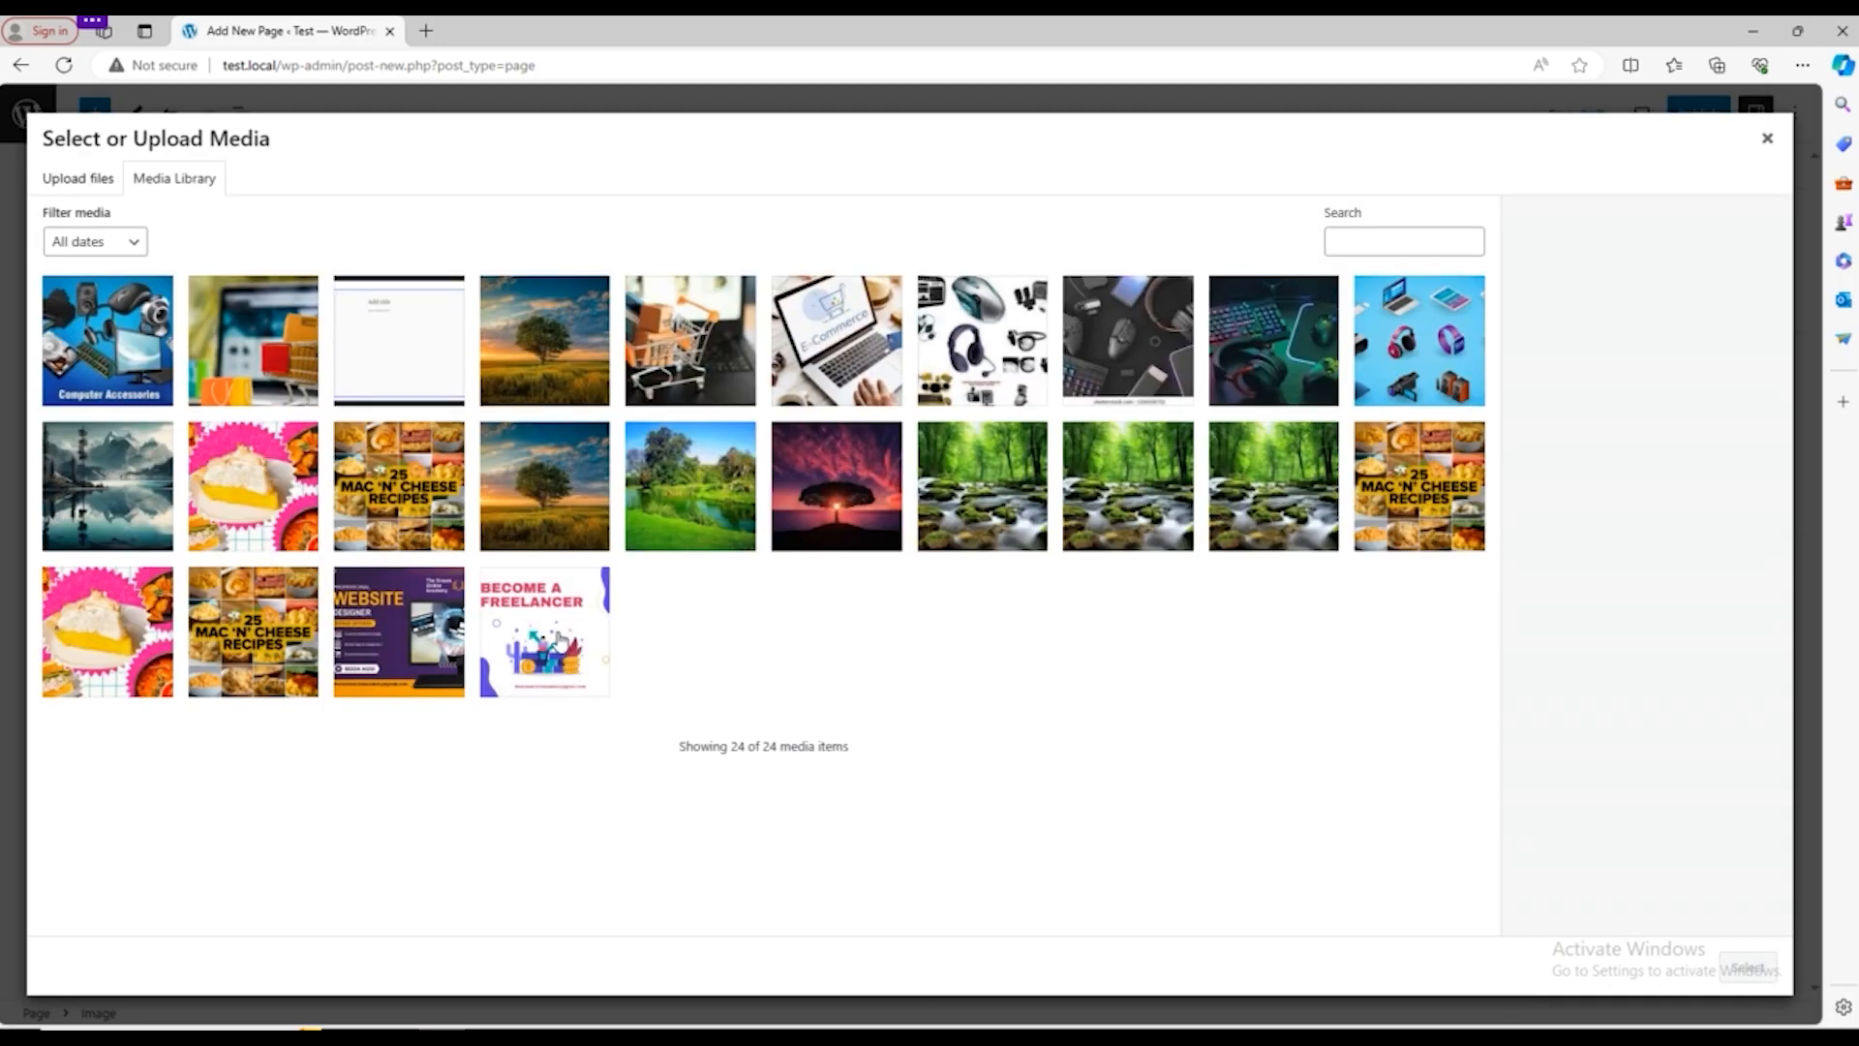
click(736, 383)
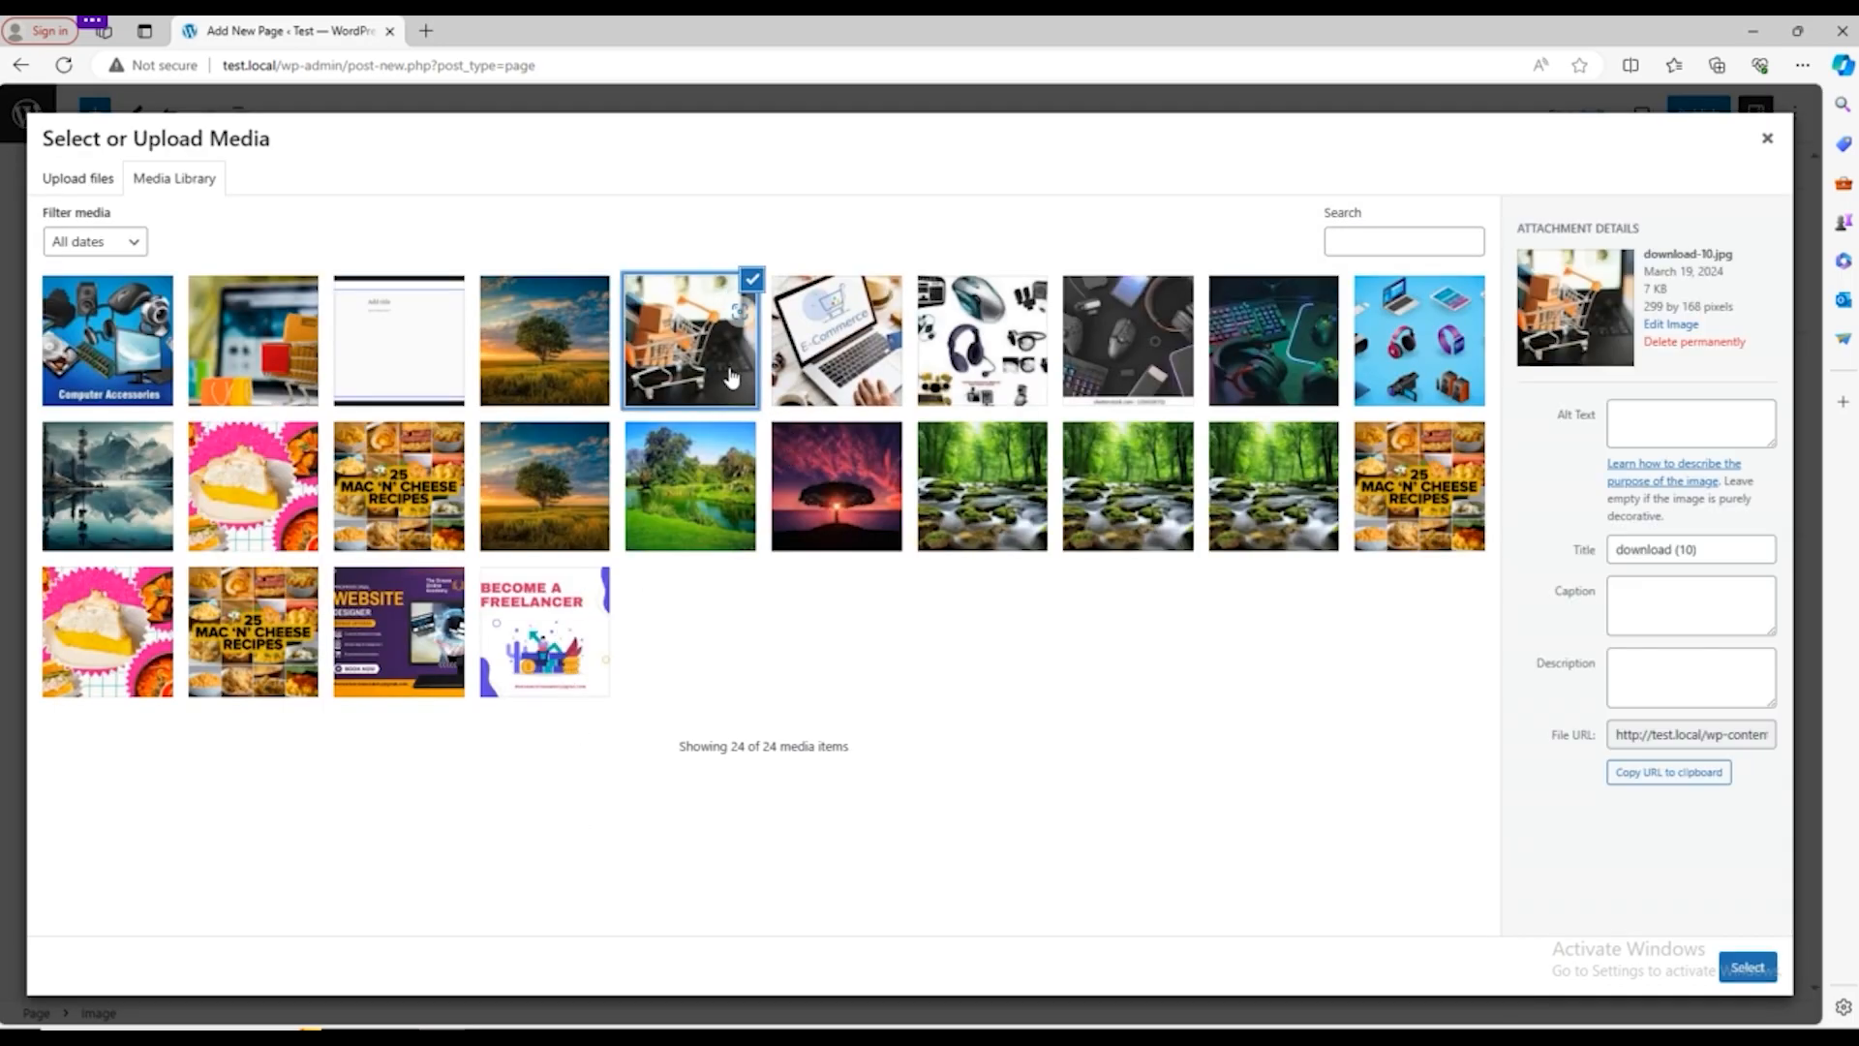
click(1748, 967)
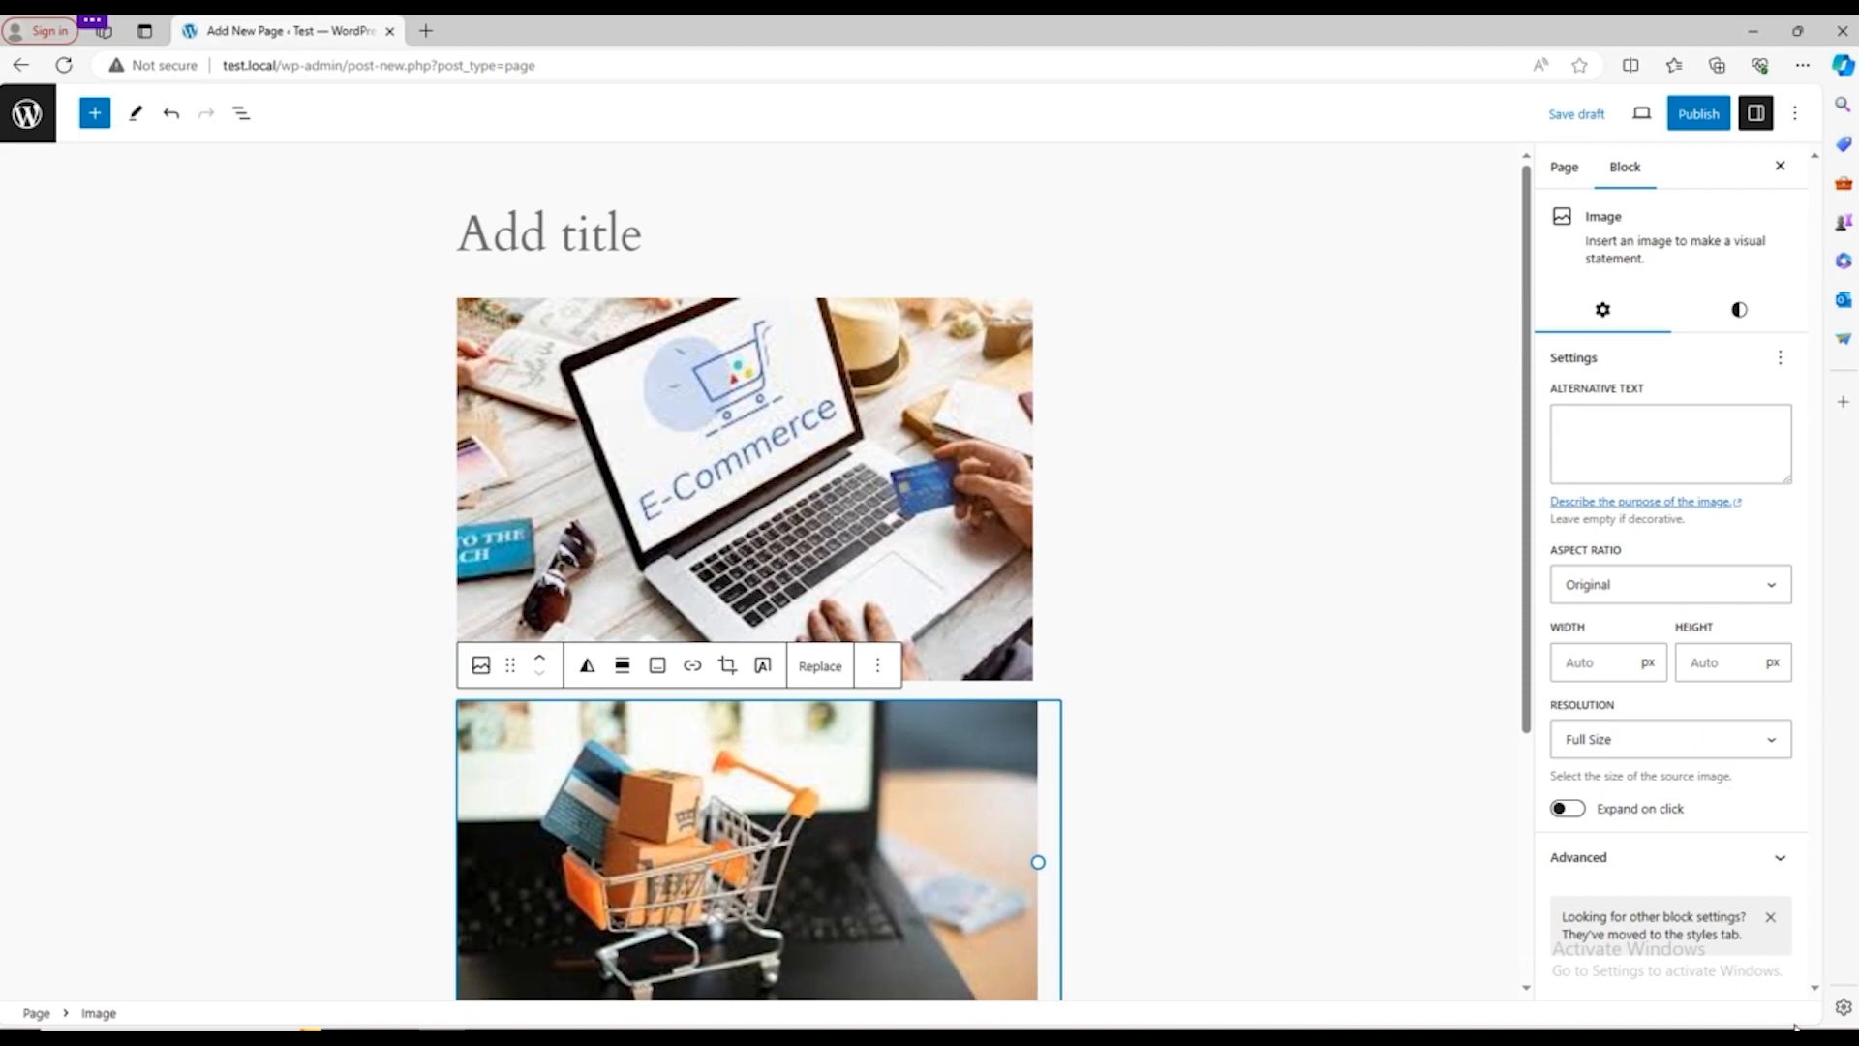
scroll(1287, 826, down, 4)
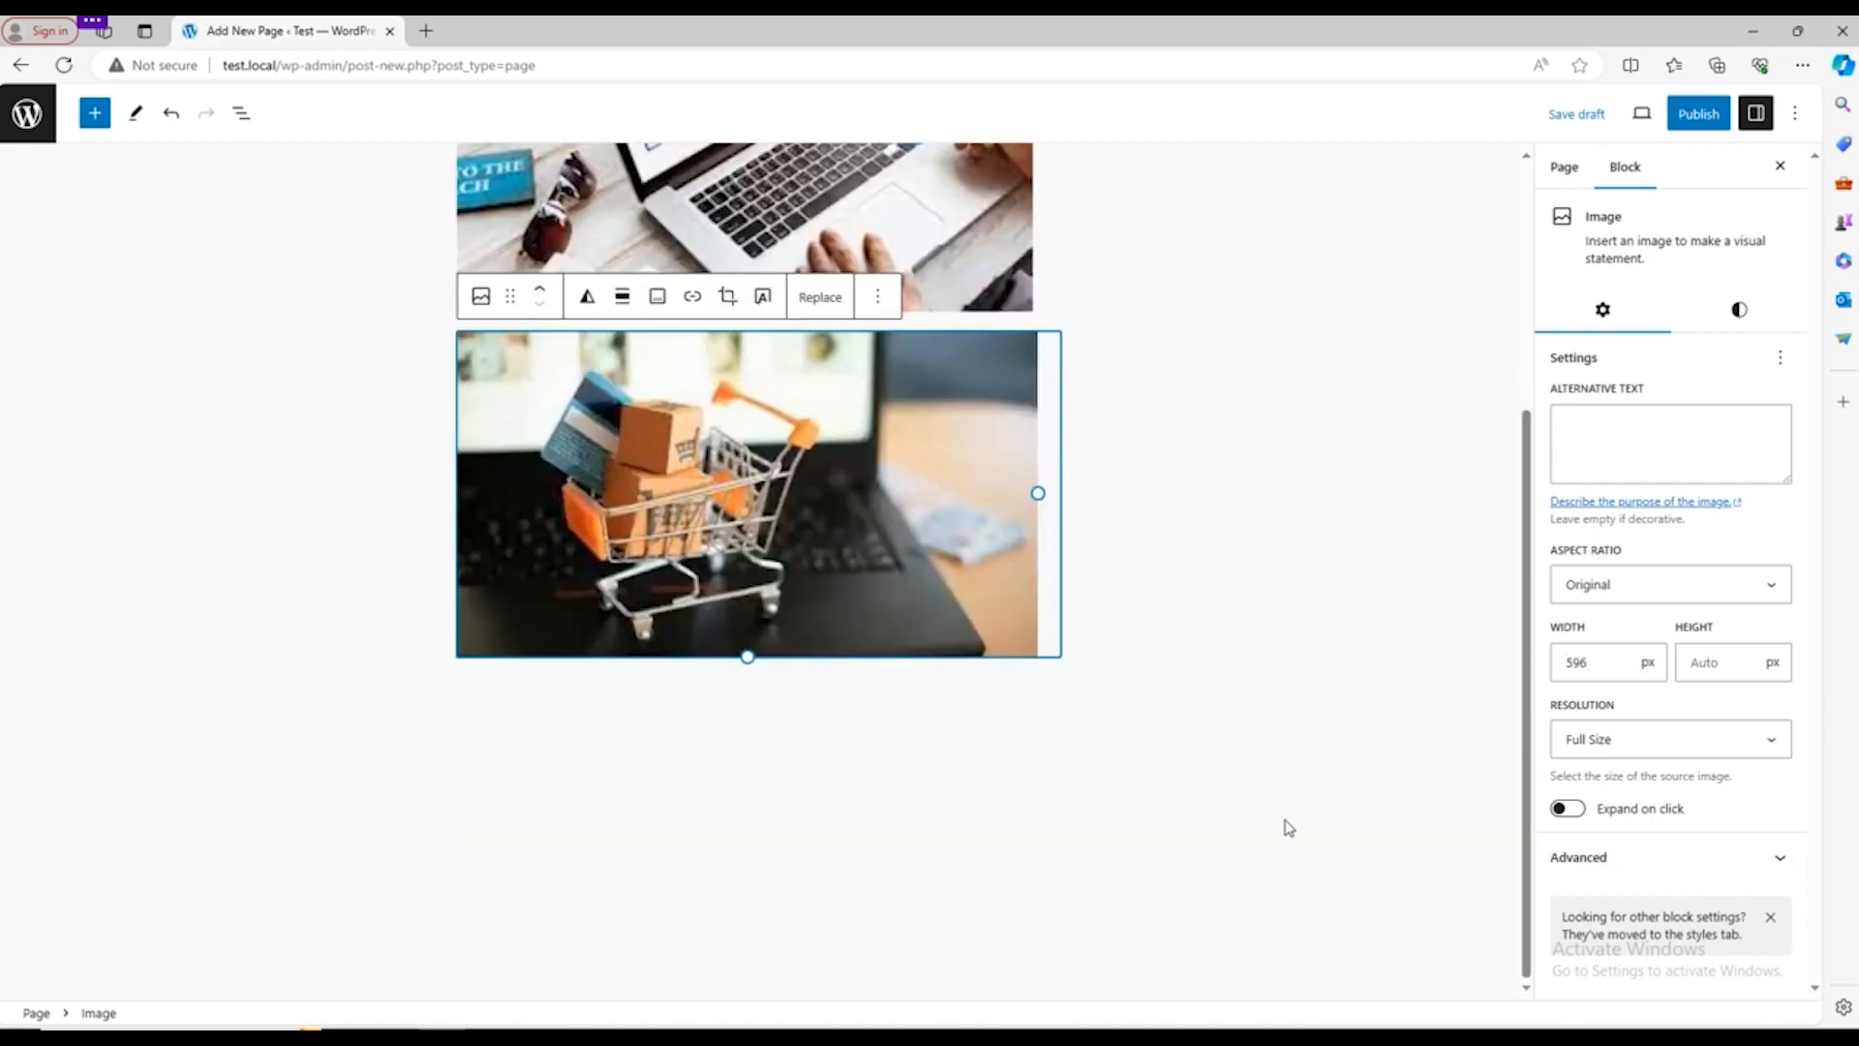
Step: Add a third image block below the shopping cart with the gaming keyboard and headset image from the media library
click(1050, 734)
click(1050, 688)
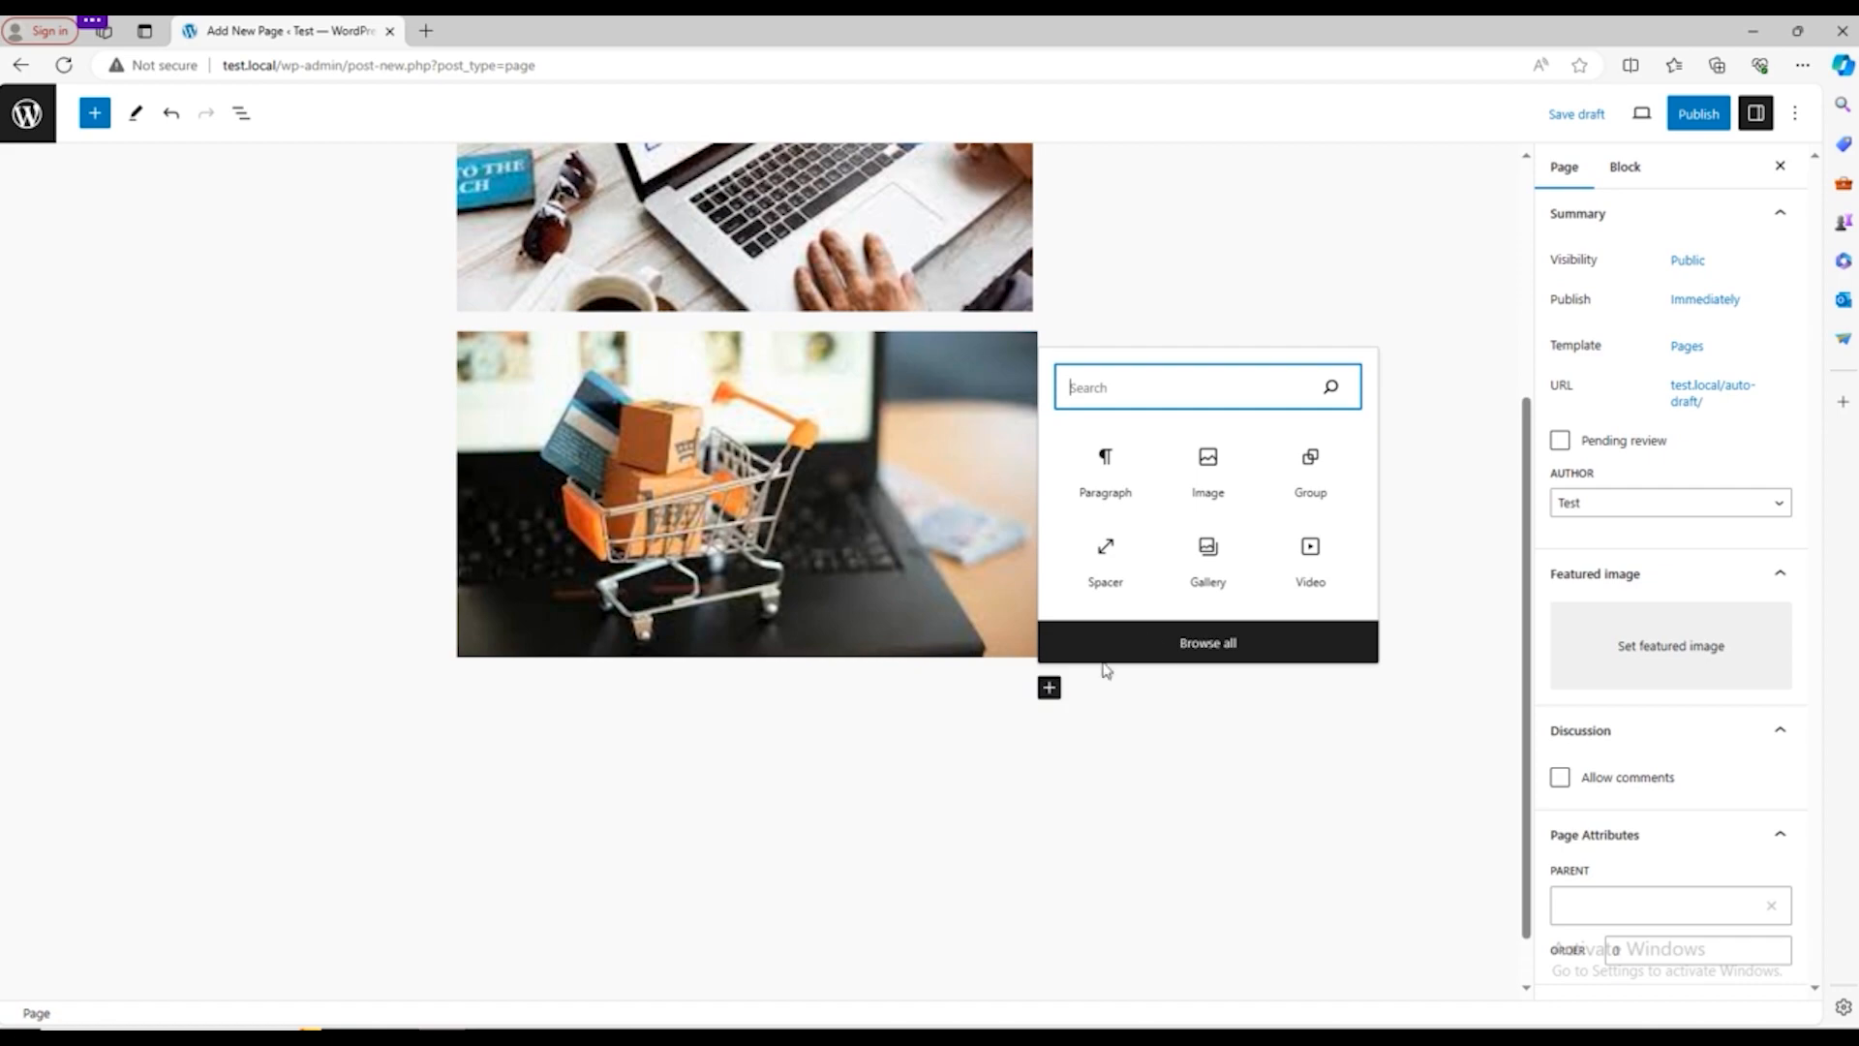
click(1230, 474)
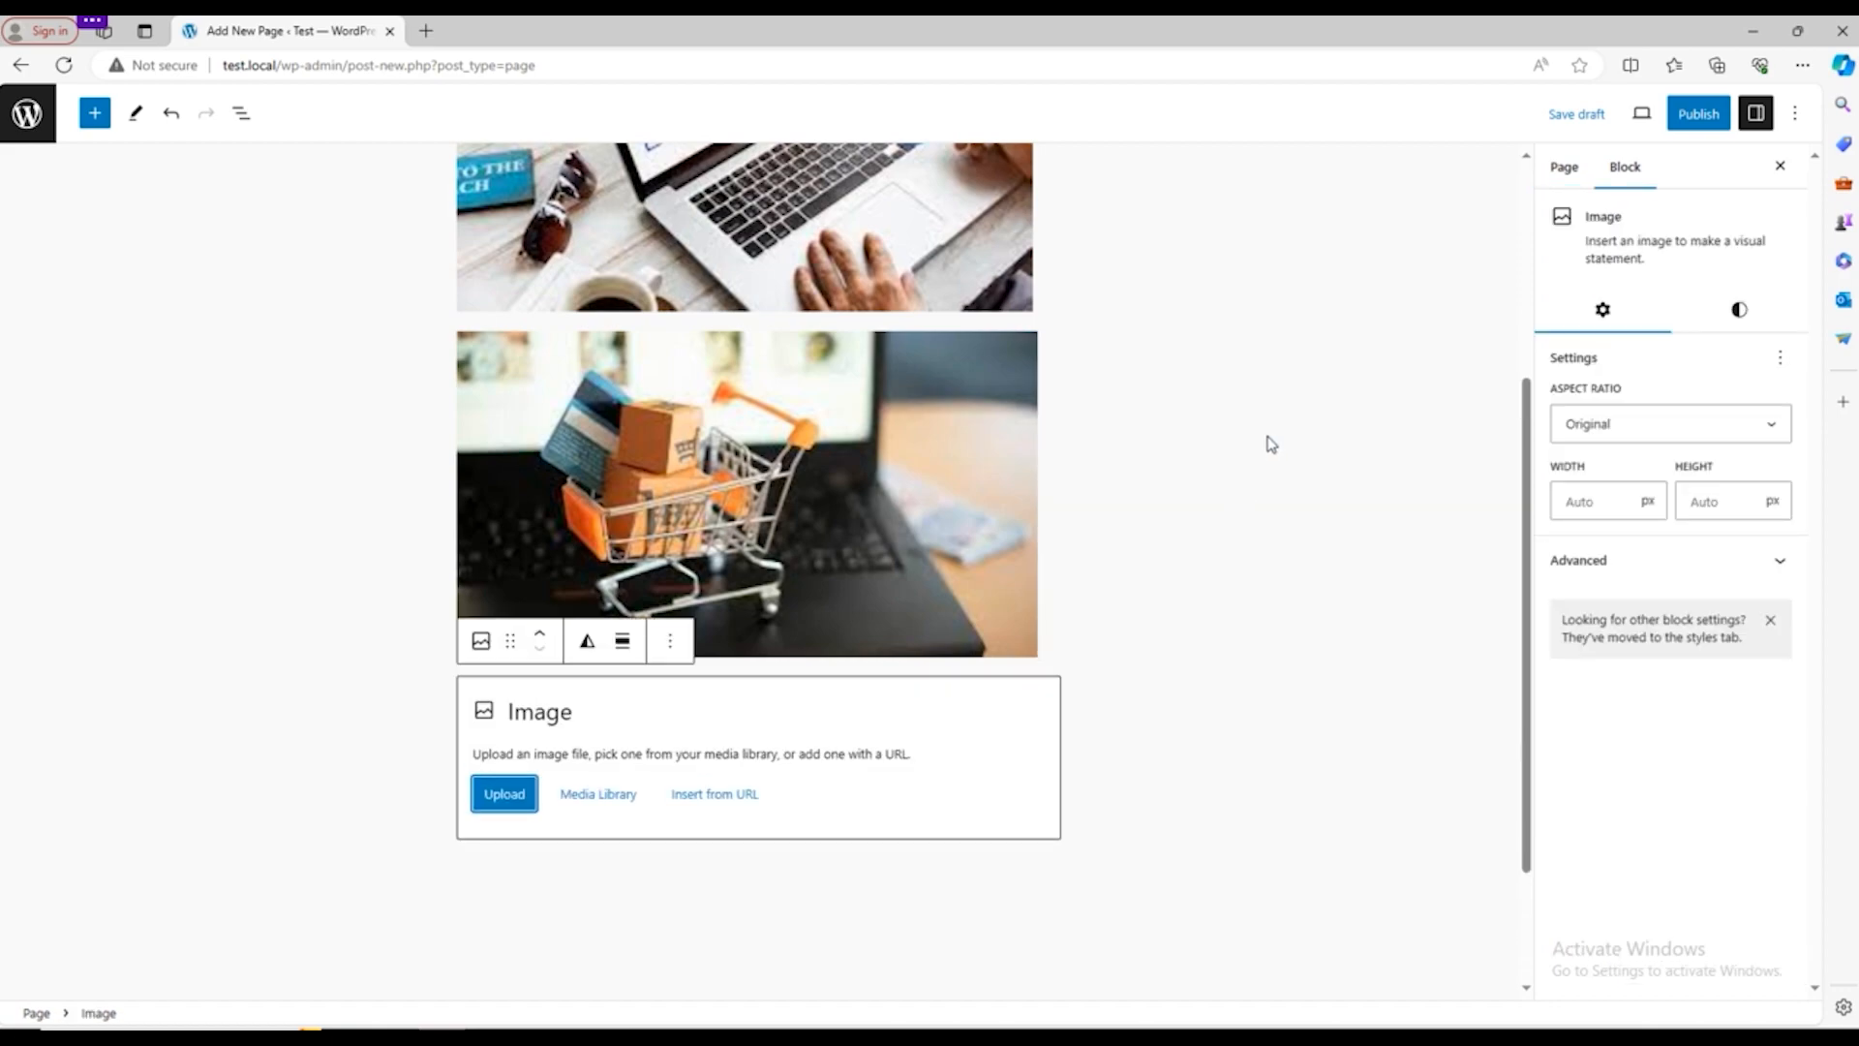
click(594, 792)
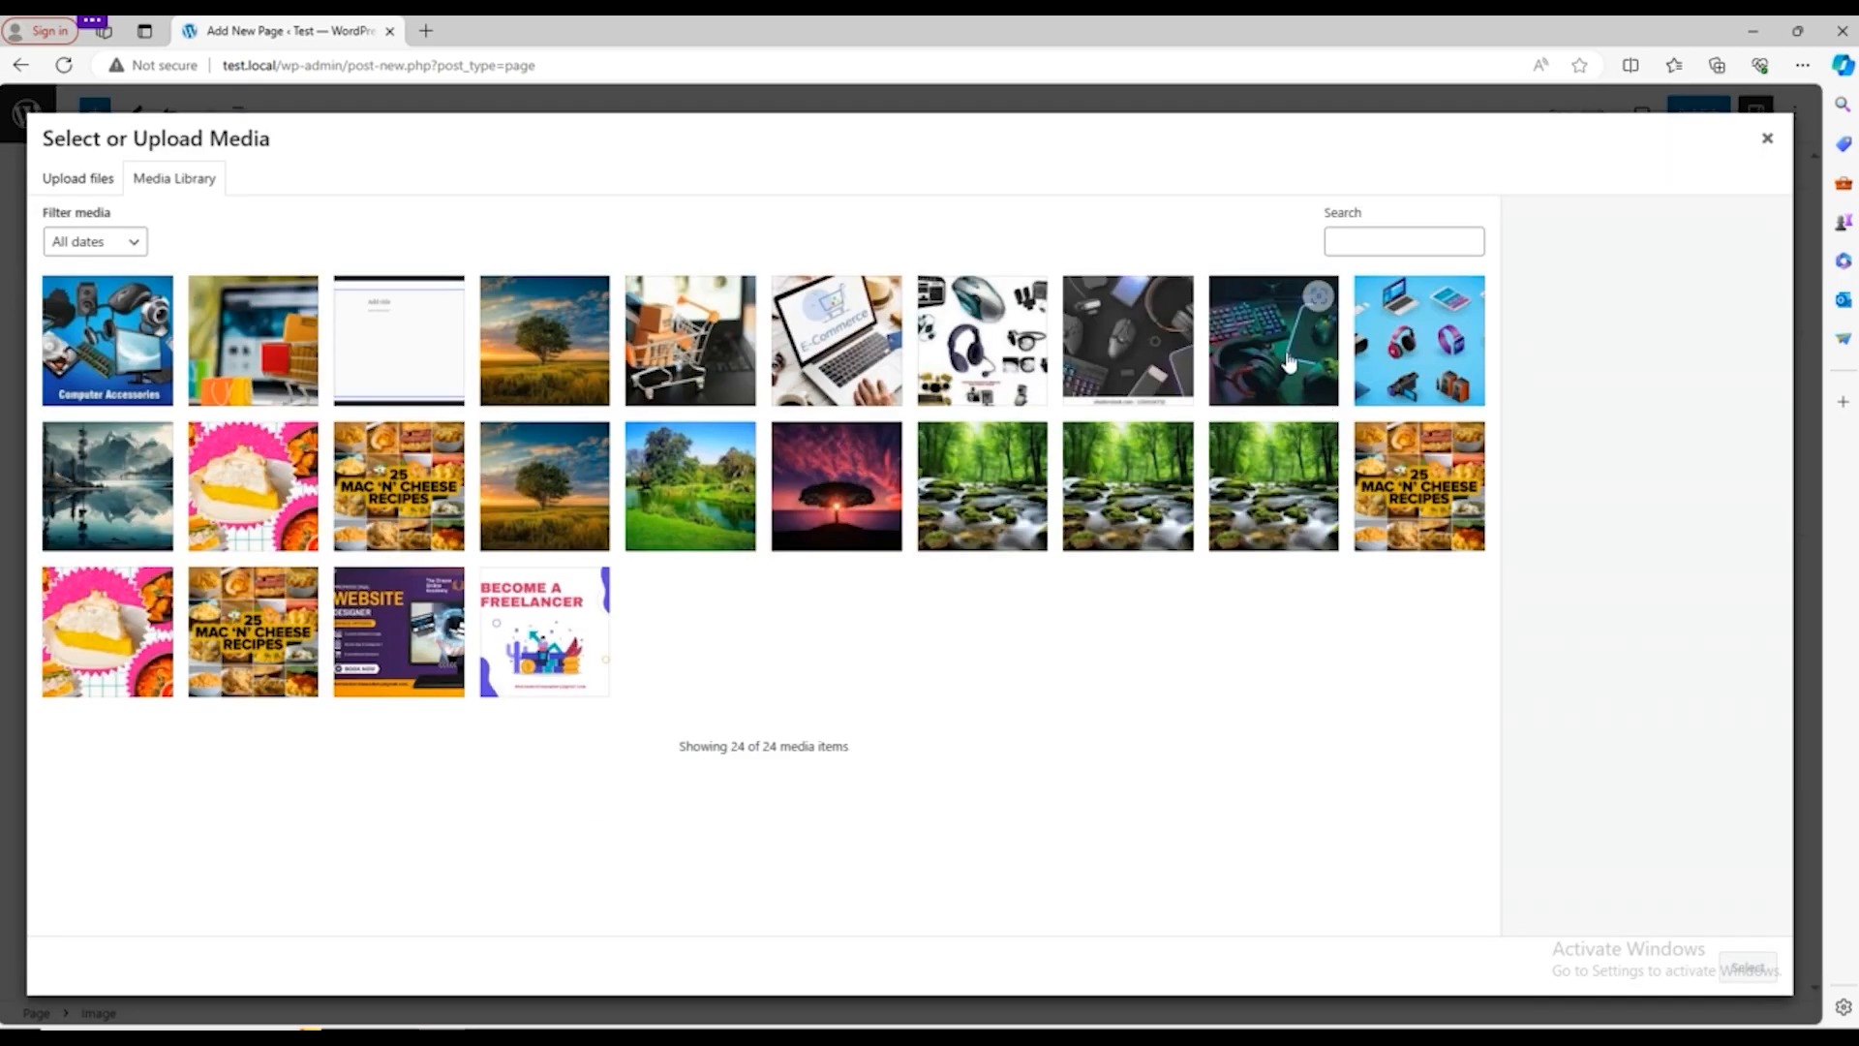
click(1288, 362)
click(1739, 967)
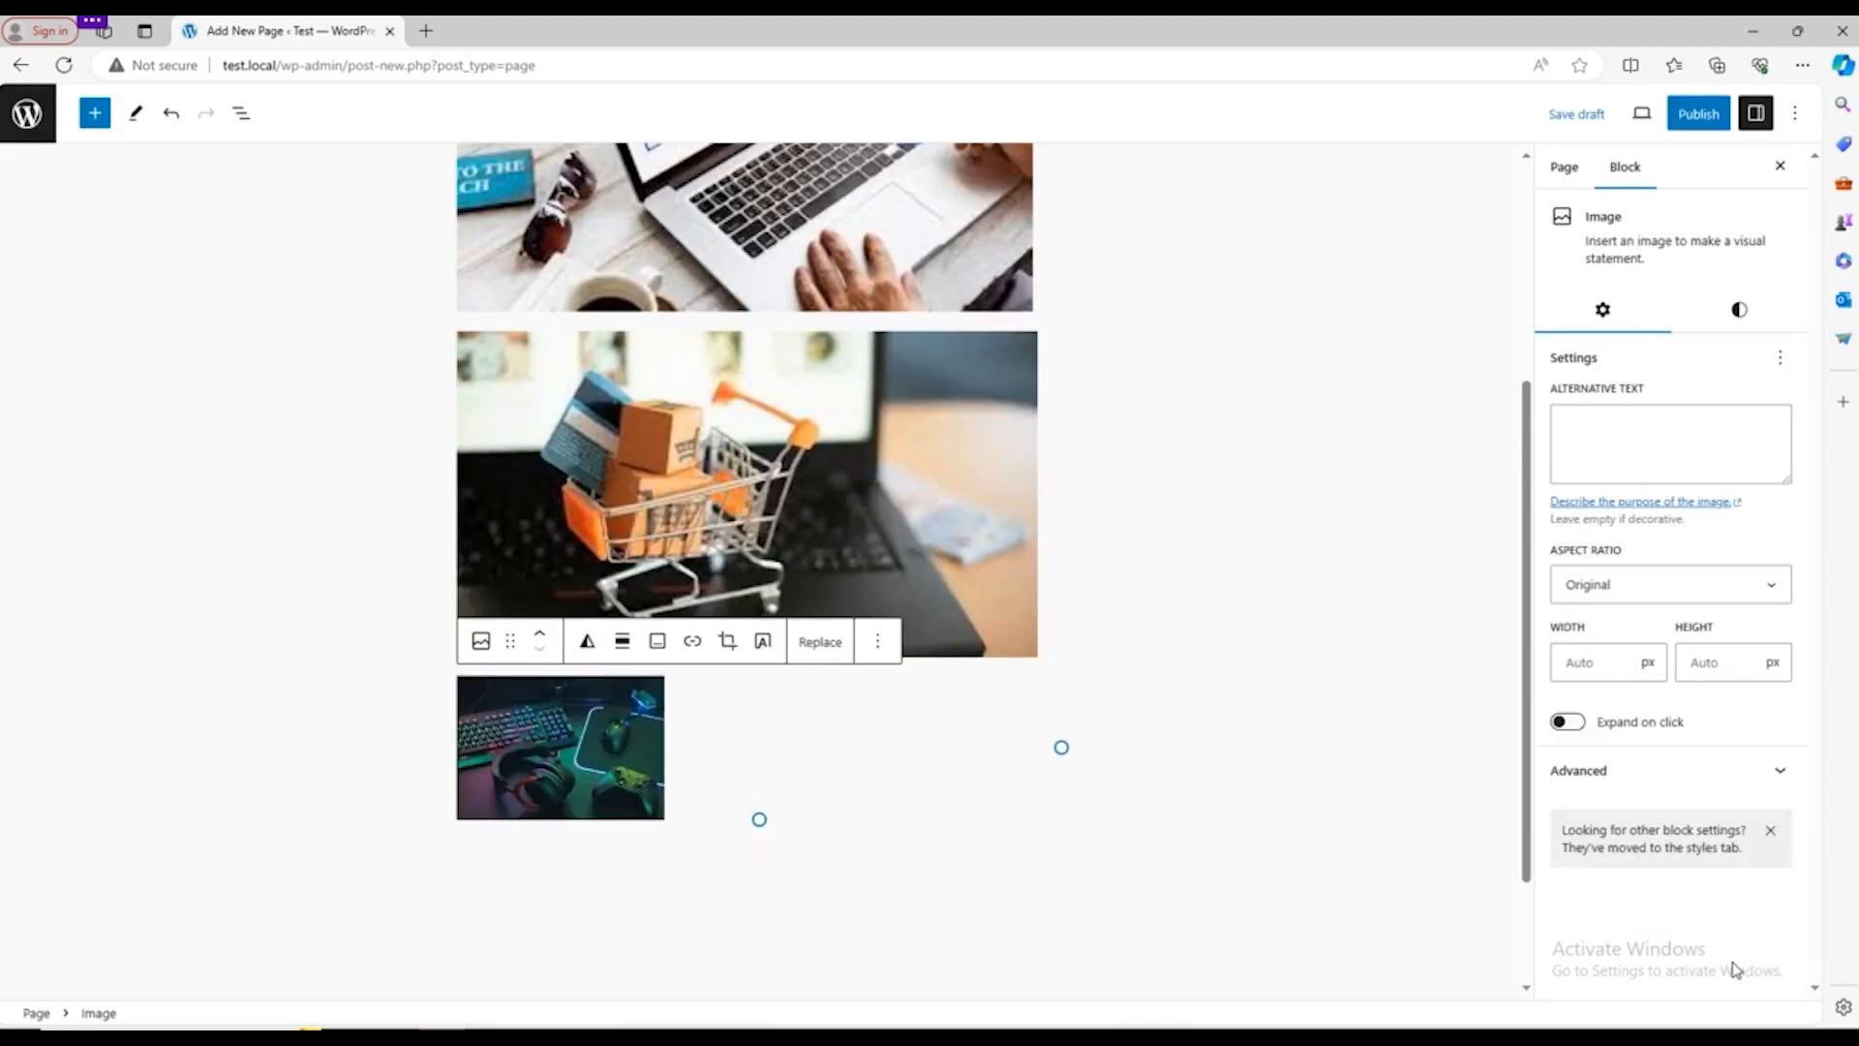
Step: Enlarge the keyboard and headset image to about 604 px wide
drag(763, 818, 736, 998)
drag(1010, 866, 979, 867)
scroll(996, 759, down, 4)
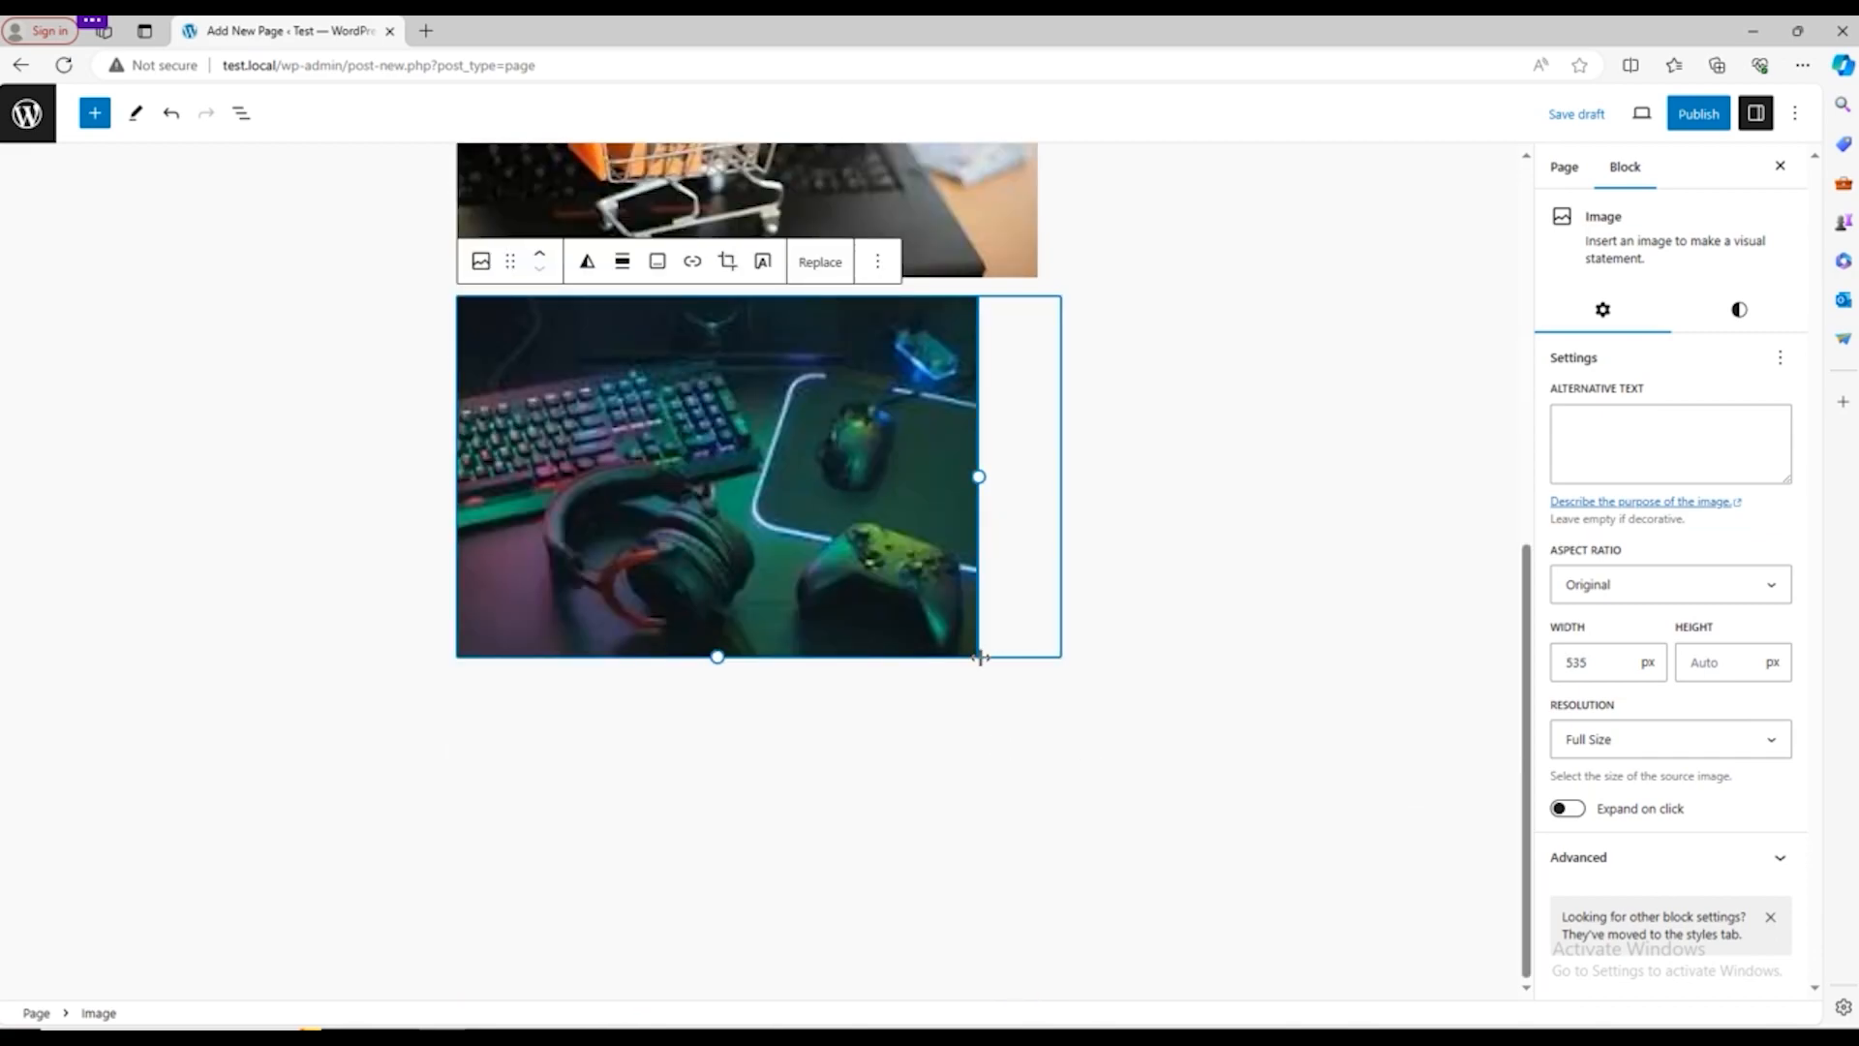
drag(984, 651, 1055, 642)
scroll(618, 813, up, 8)
scroll(618, 824, down, 5)
scroll(618, 818, up, 5)
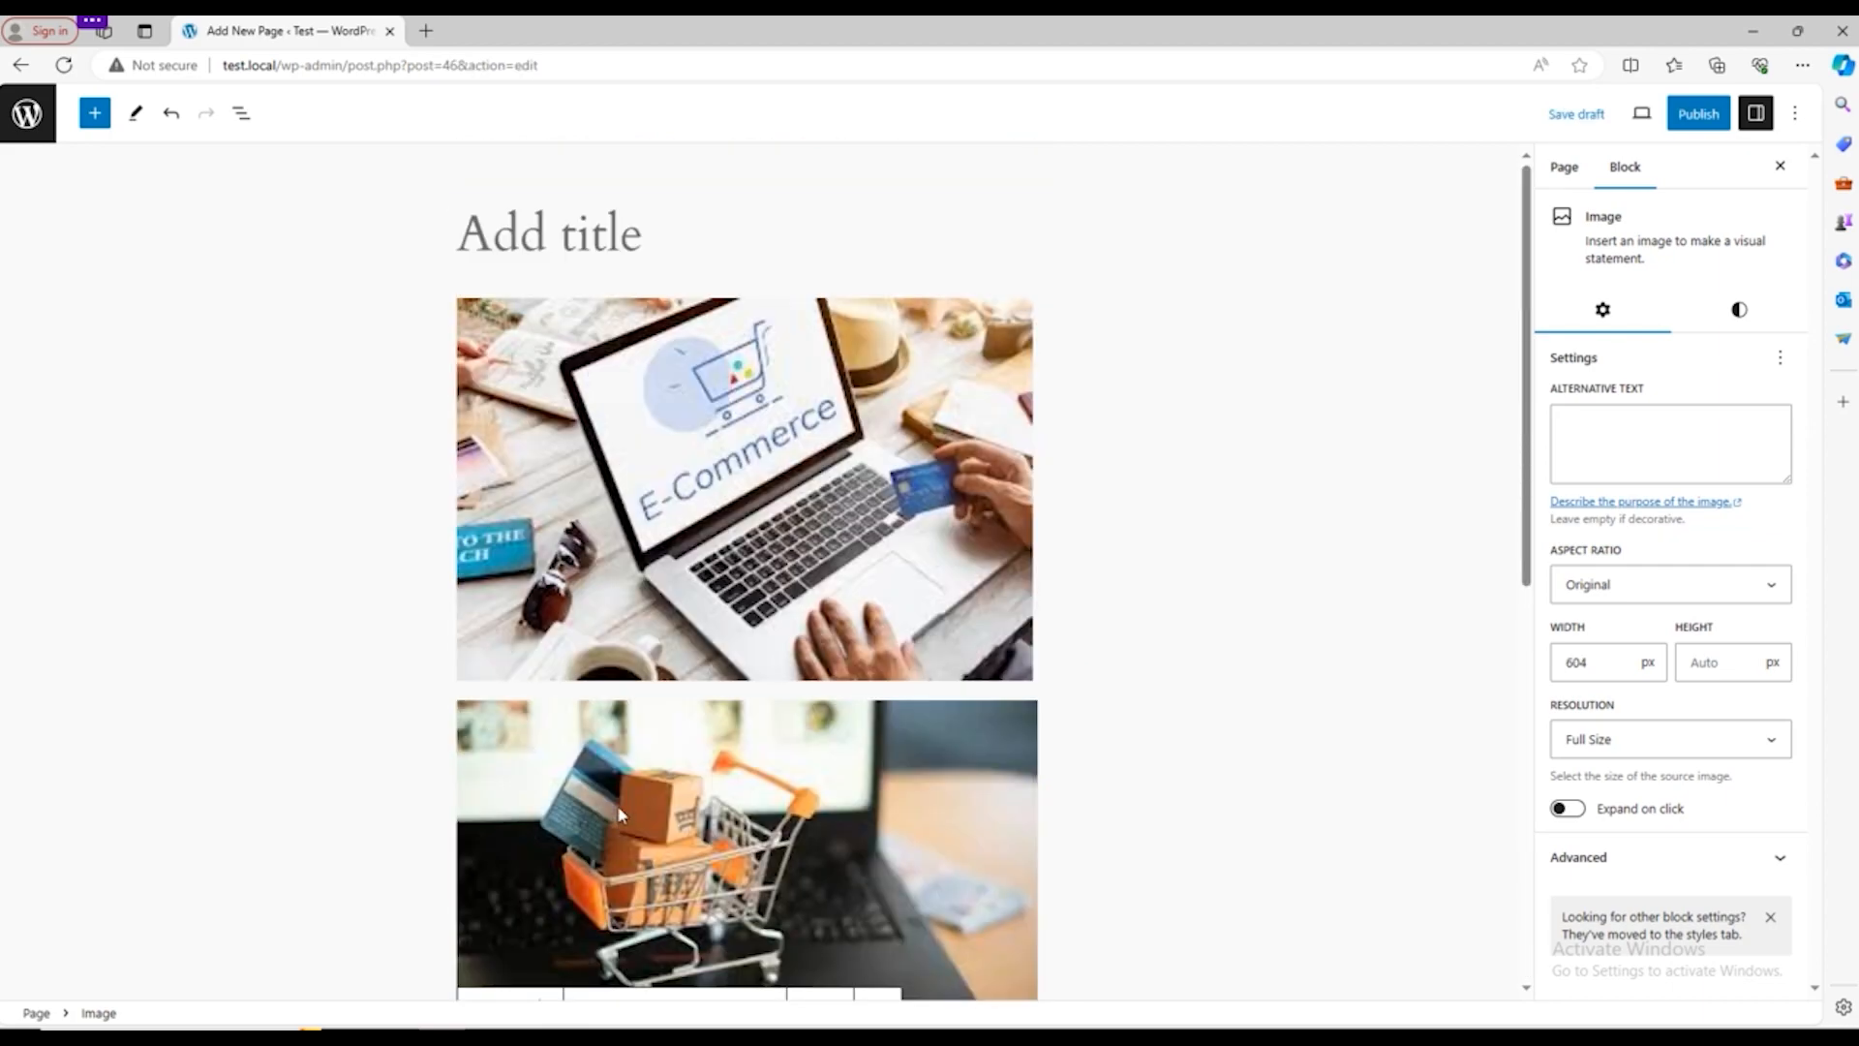
Step: Review the images on the page and publish it without a title
click(566, 218)
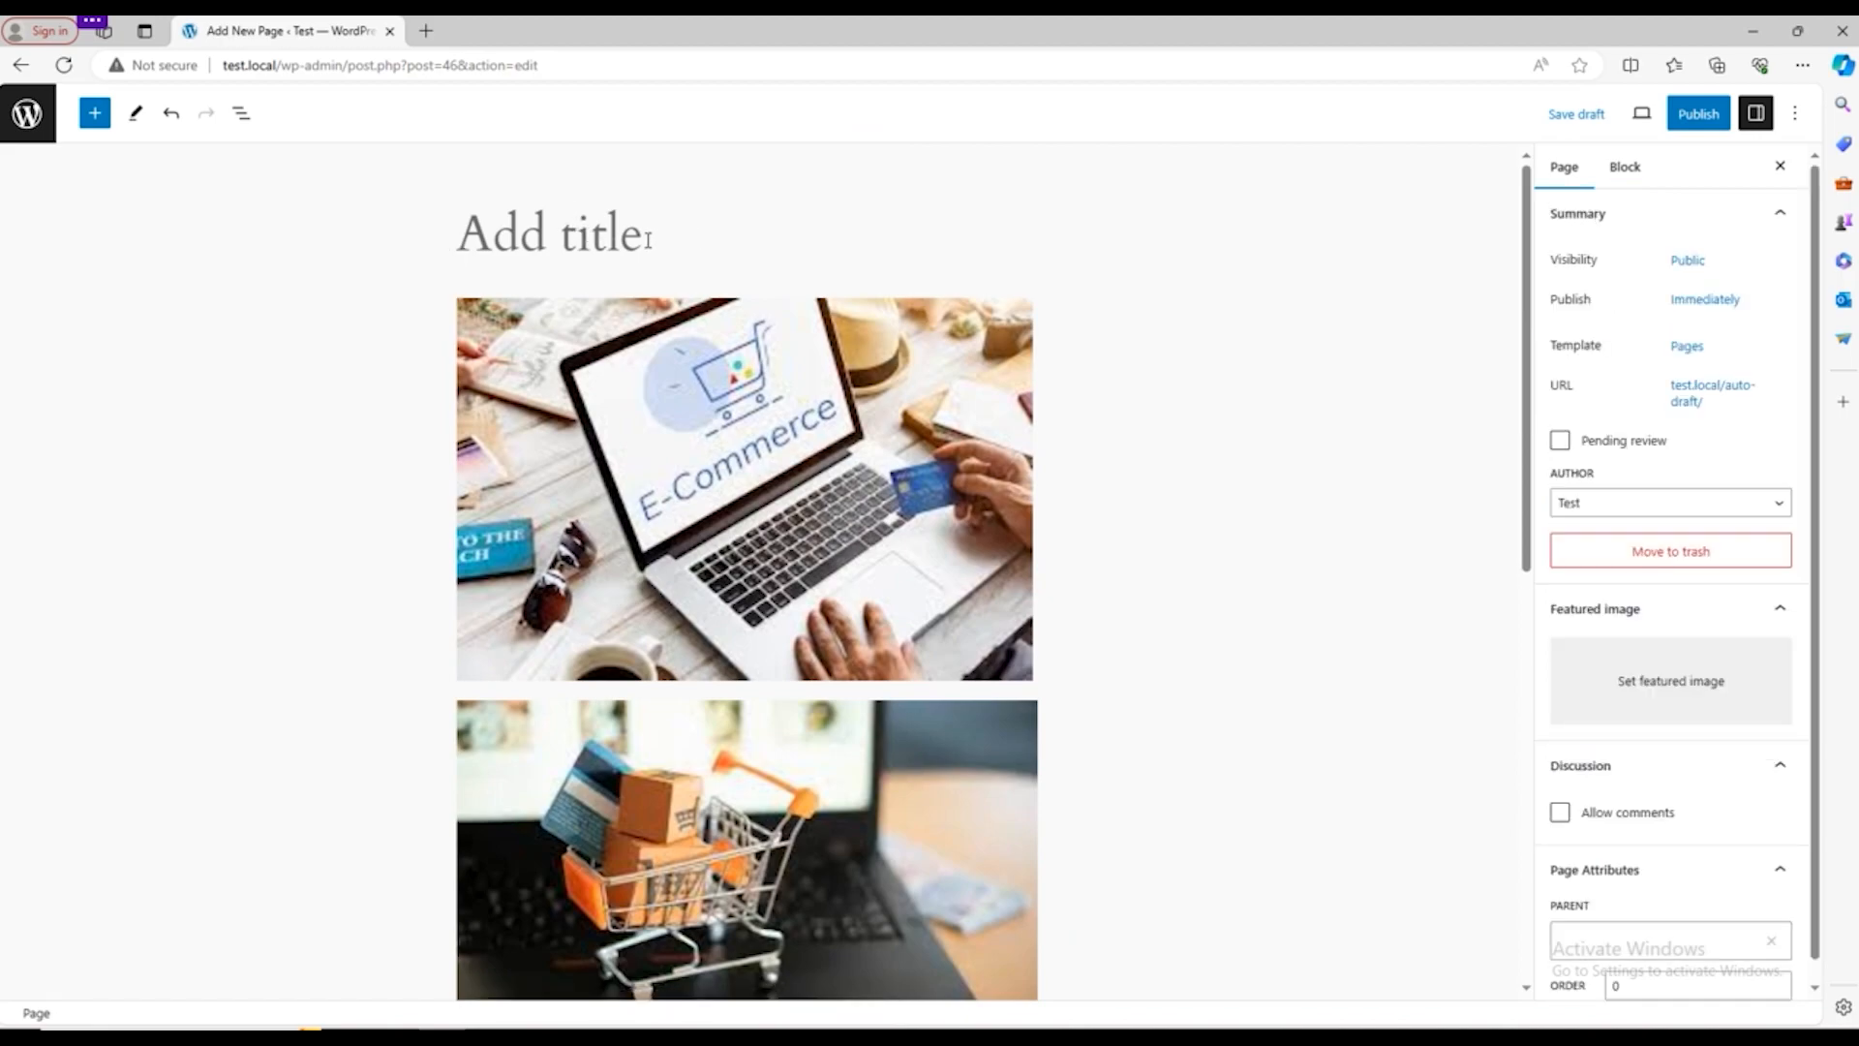
scroll(693, 664, down, 9)
scroll(695, 676, up, 9)
drag(618, 60, 370, 77)
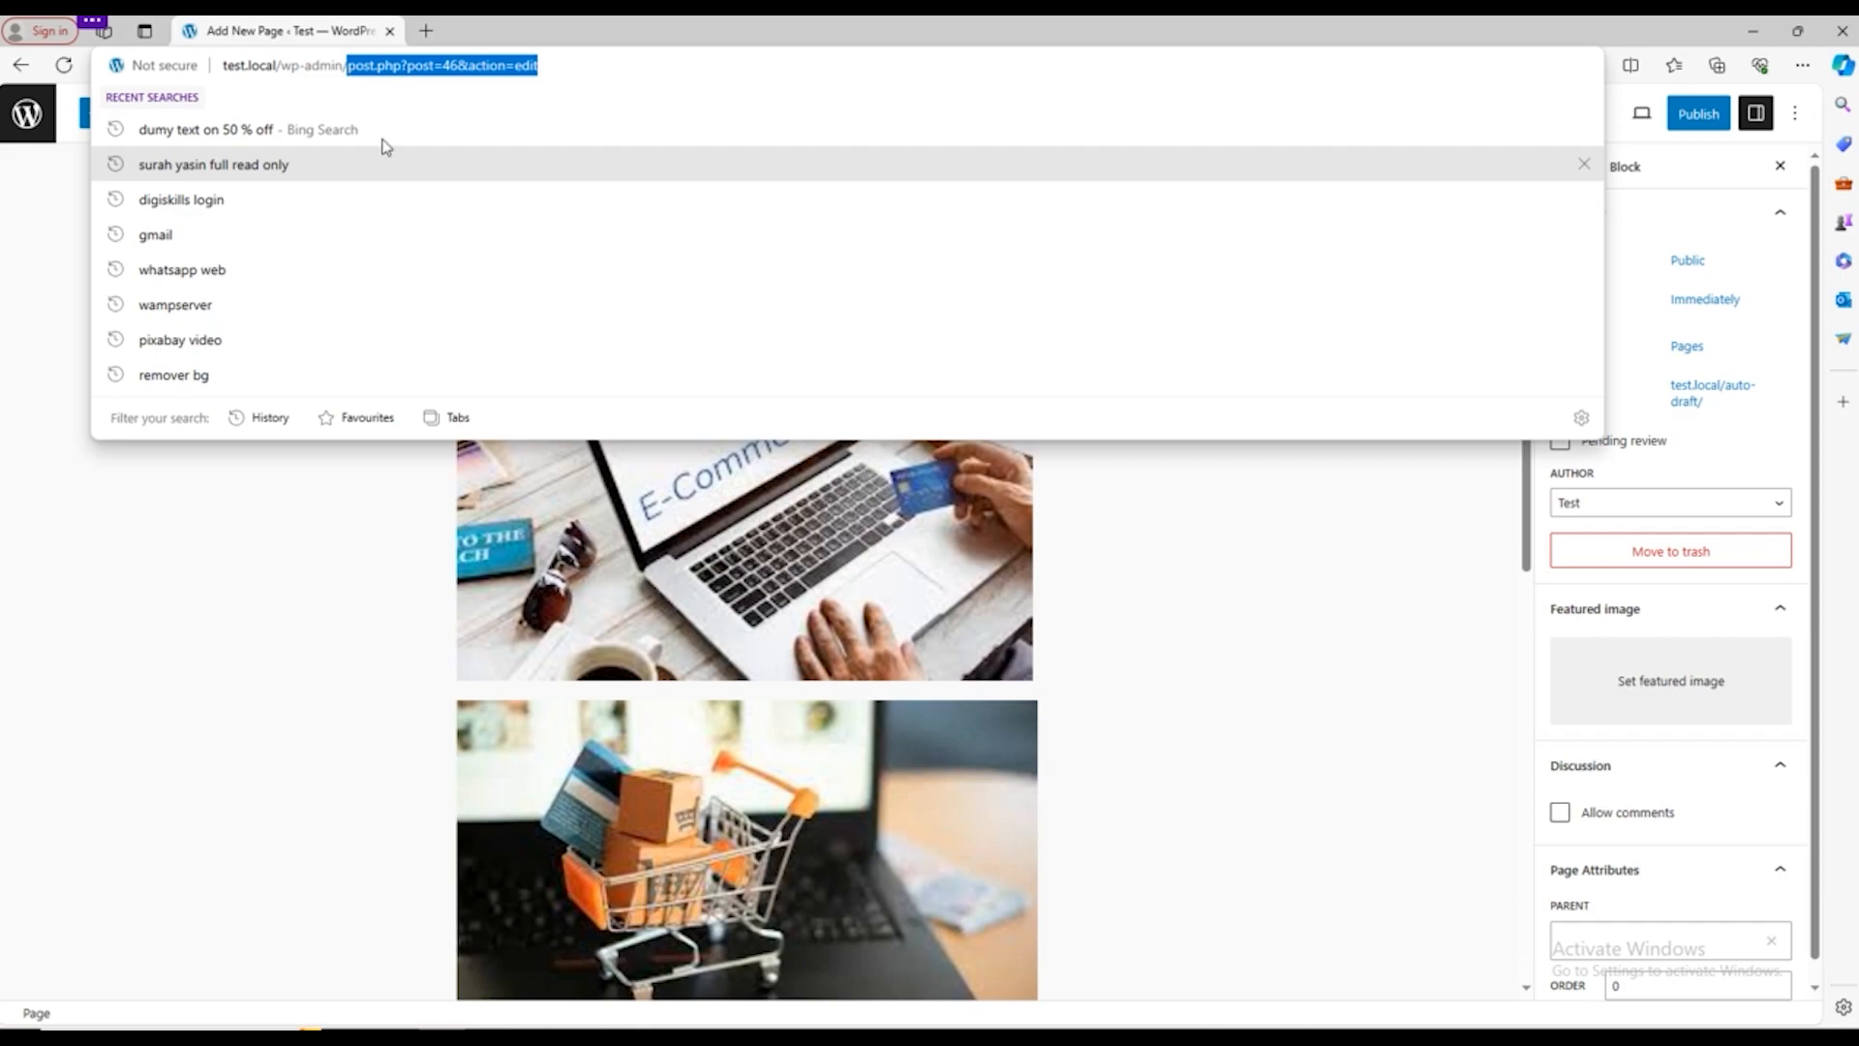
click(1154, 569)
click(1696, 114)
click(1622, 115)
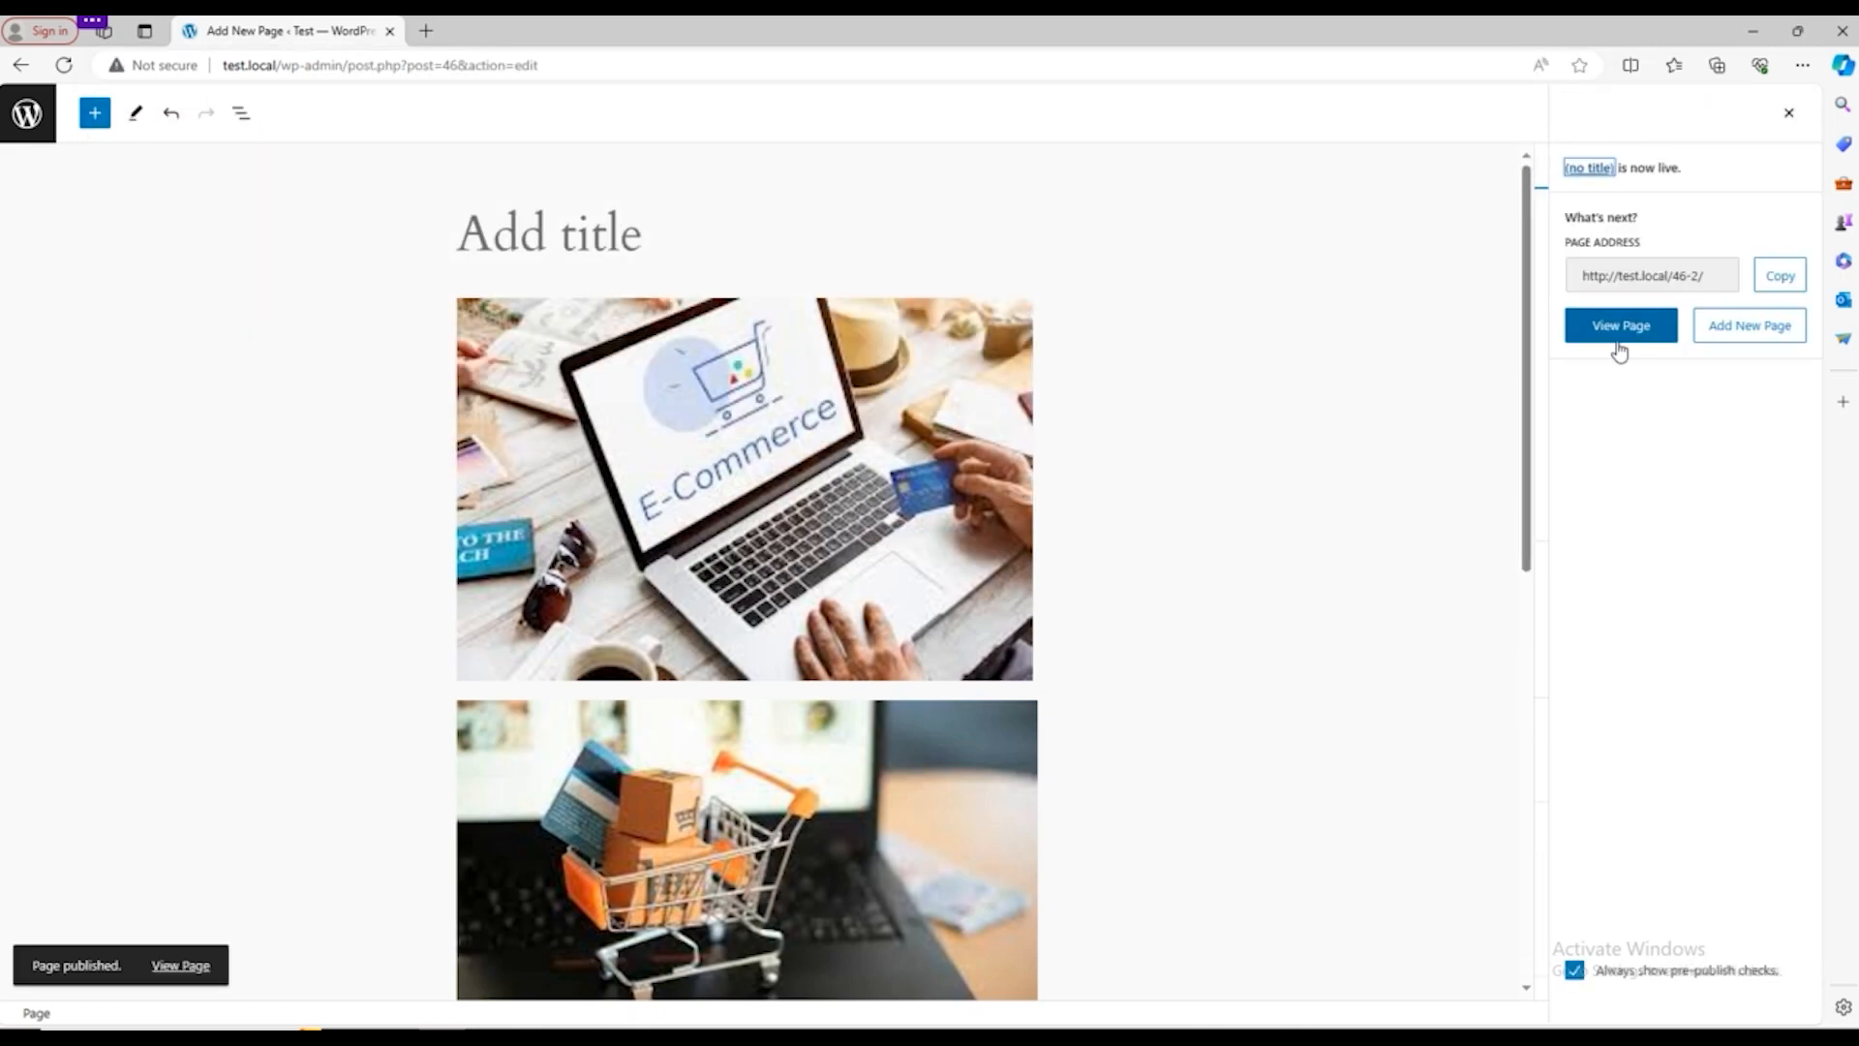
Step: Open the published page in a new browser tab and examine how its images are displayed
right_click(1619, 350)
click(1661, 356)
click(503, 30)
scroll(576, 547, down, 10)
scroll(572, 602, up, 8)
scroll(577, 606, down, 8)
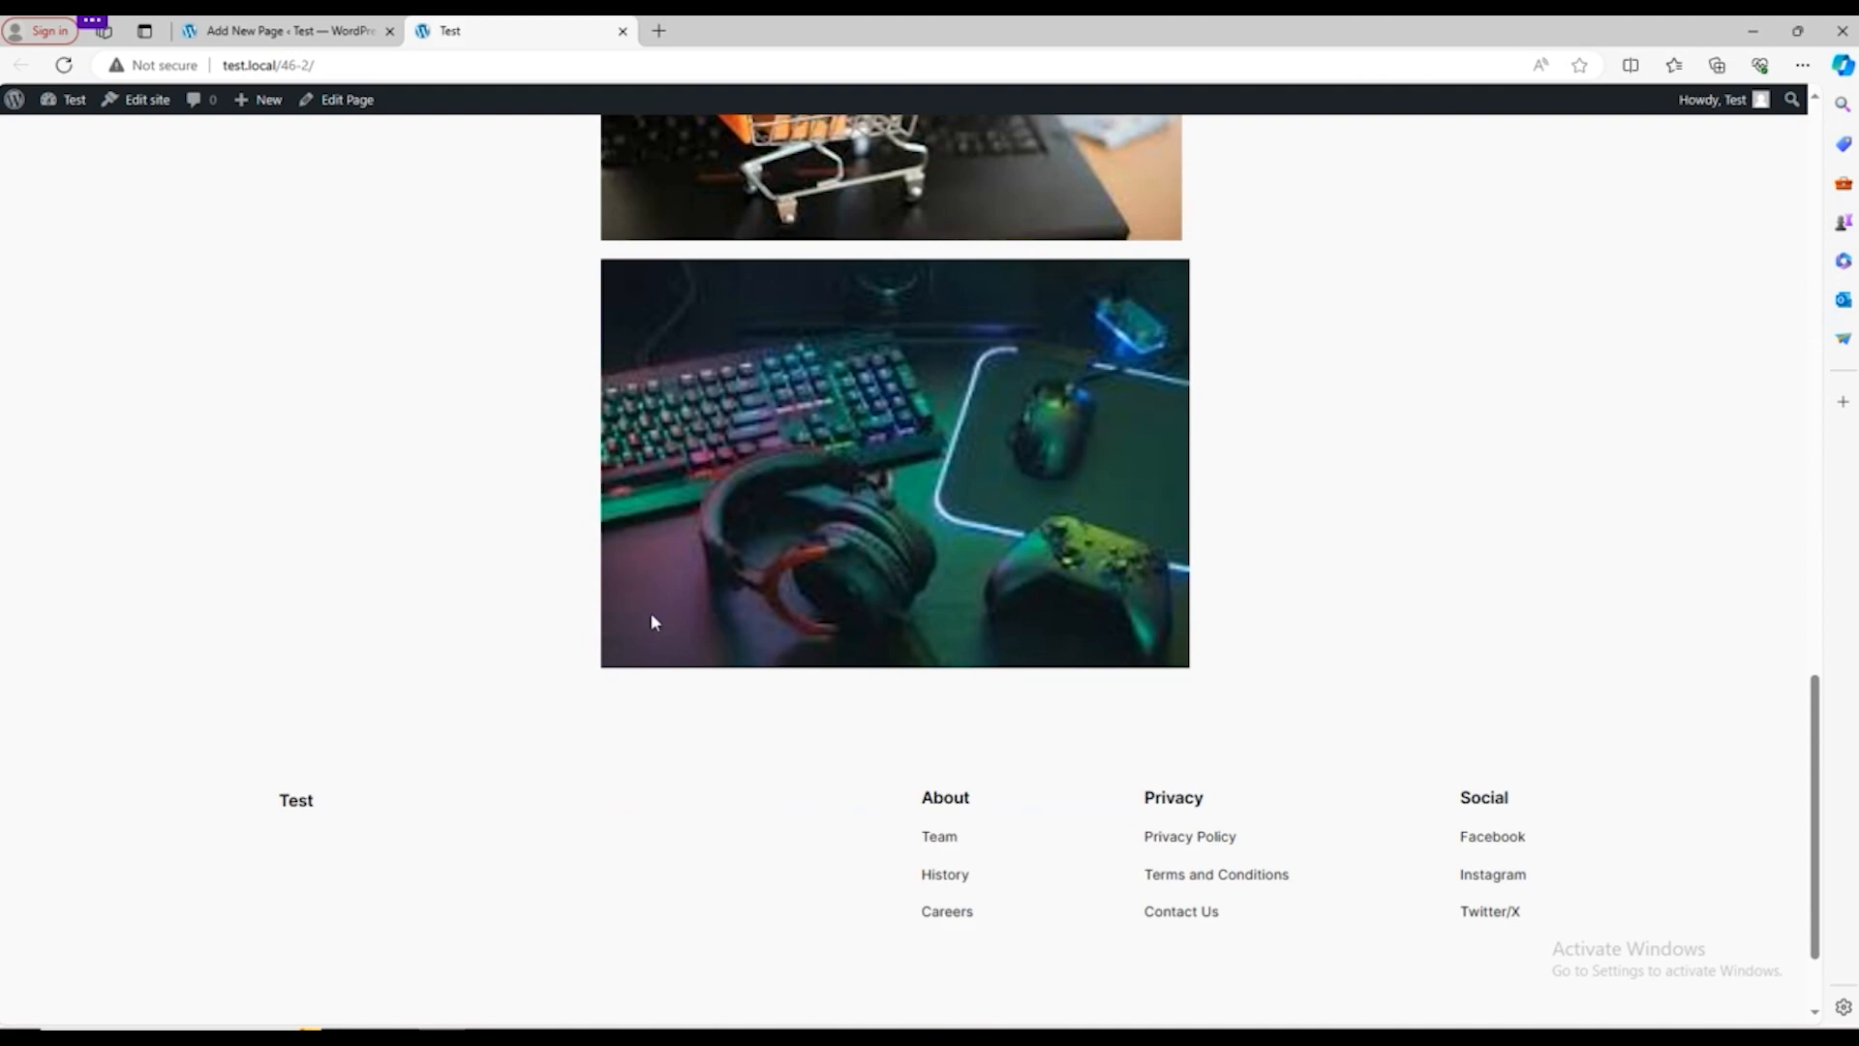
scroll(947, 429, up, 12)
Step: Return to the page editor's browser tab, go to test.local/wp-admin/ and open the media library
click(286, 30)
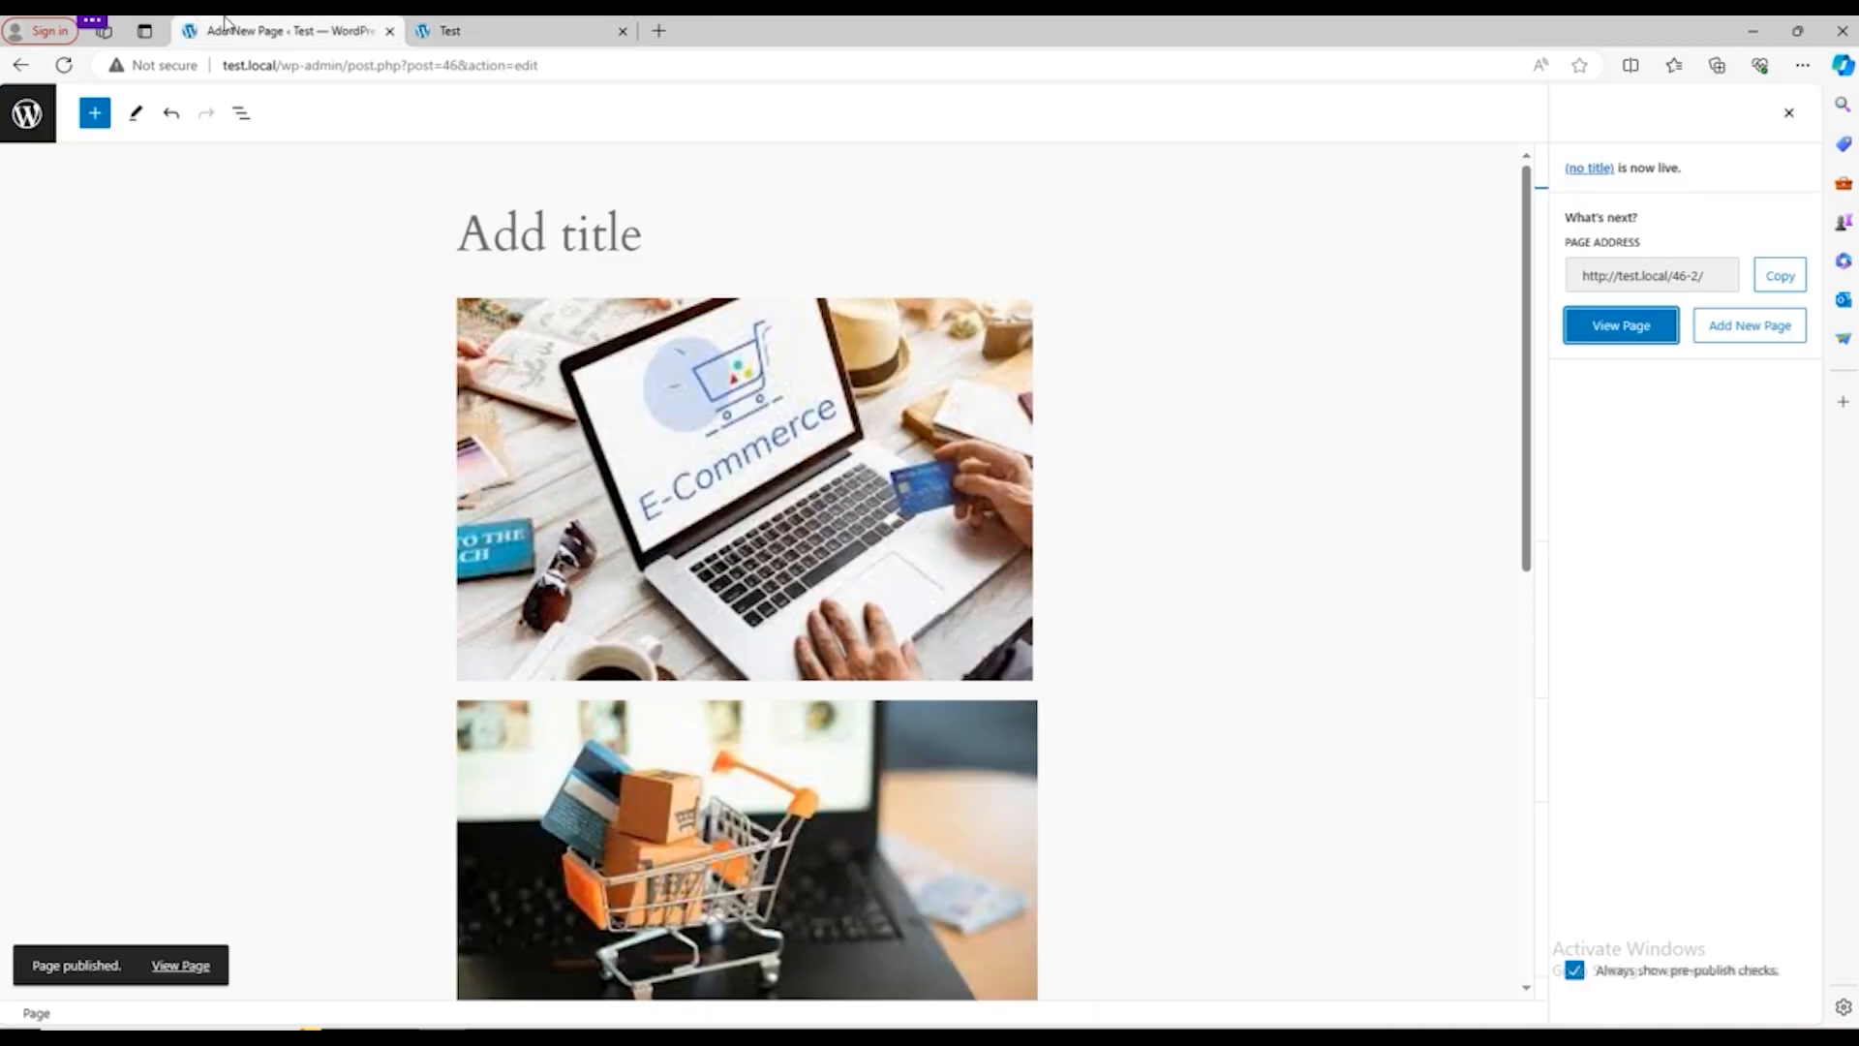
drag(537, 65, 347, 77)
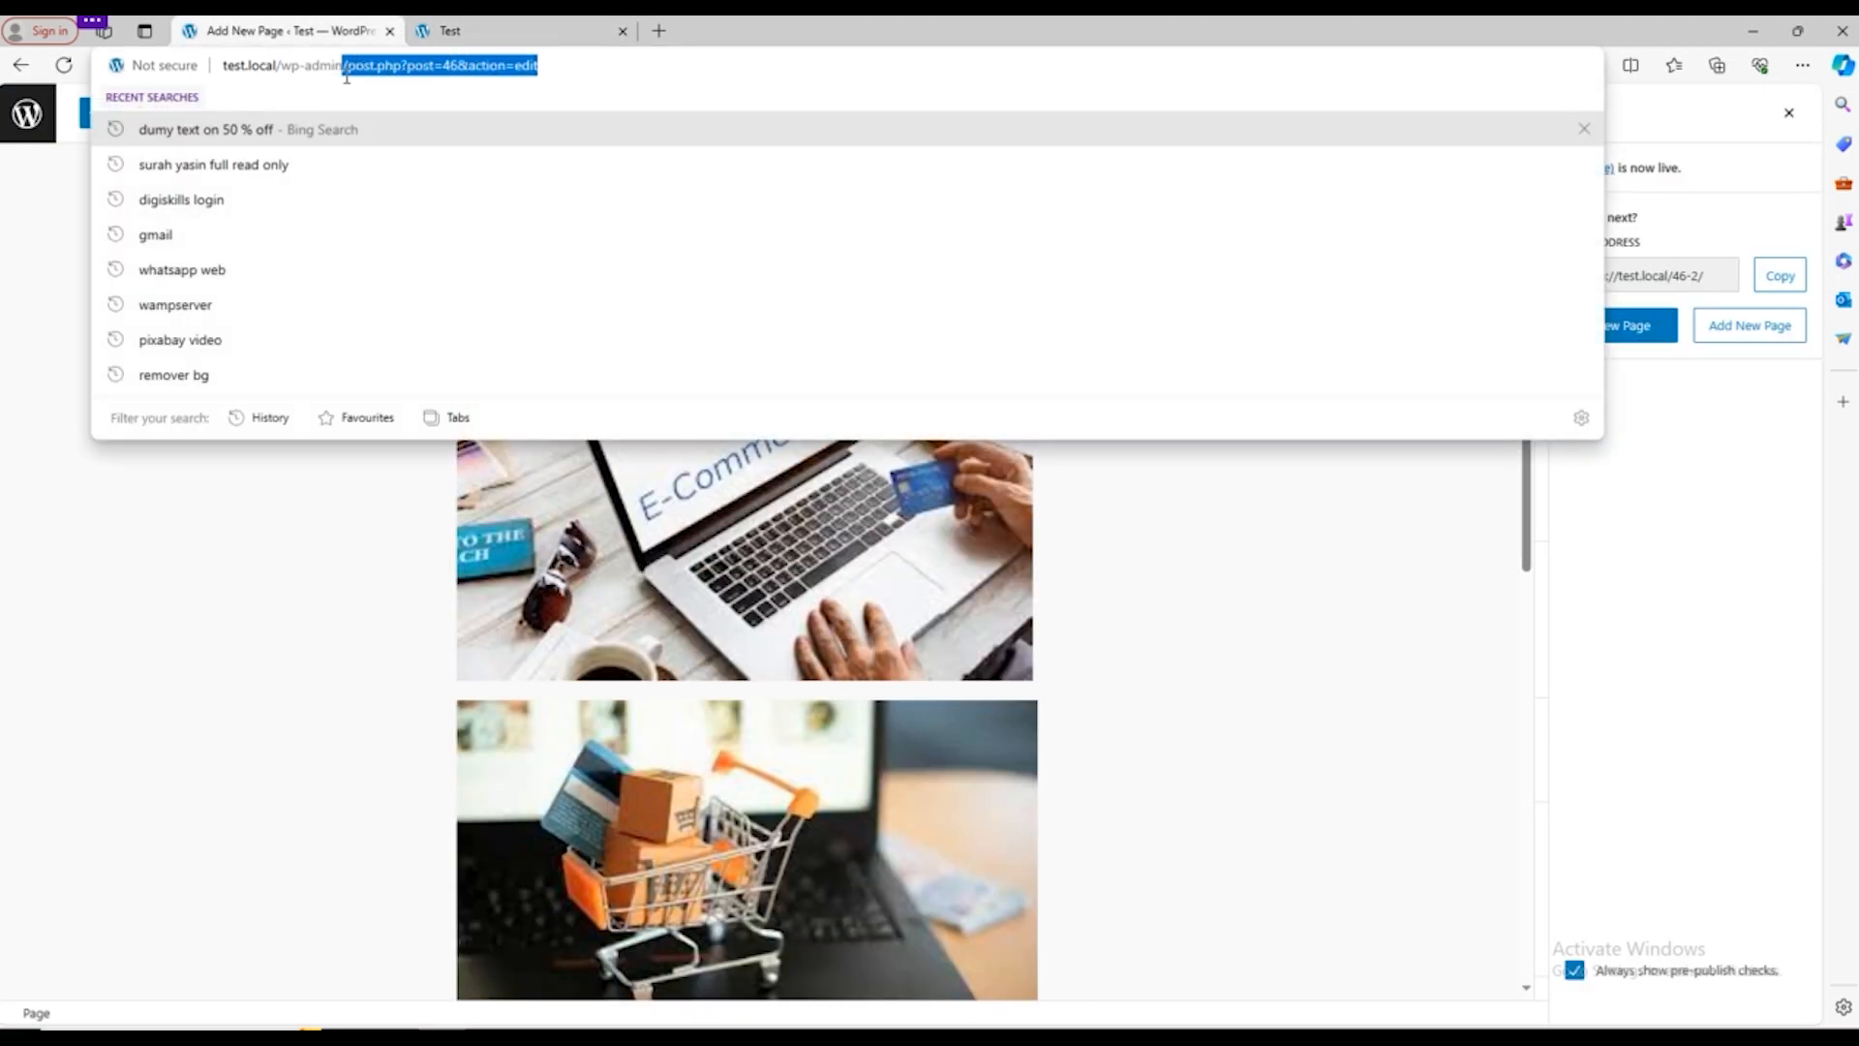
key(BackSpace)
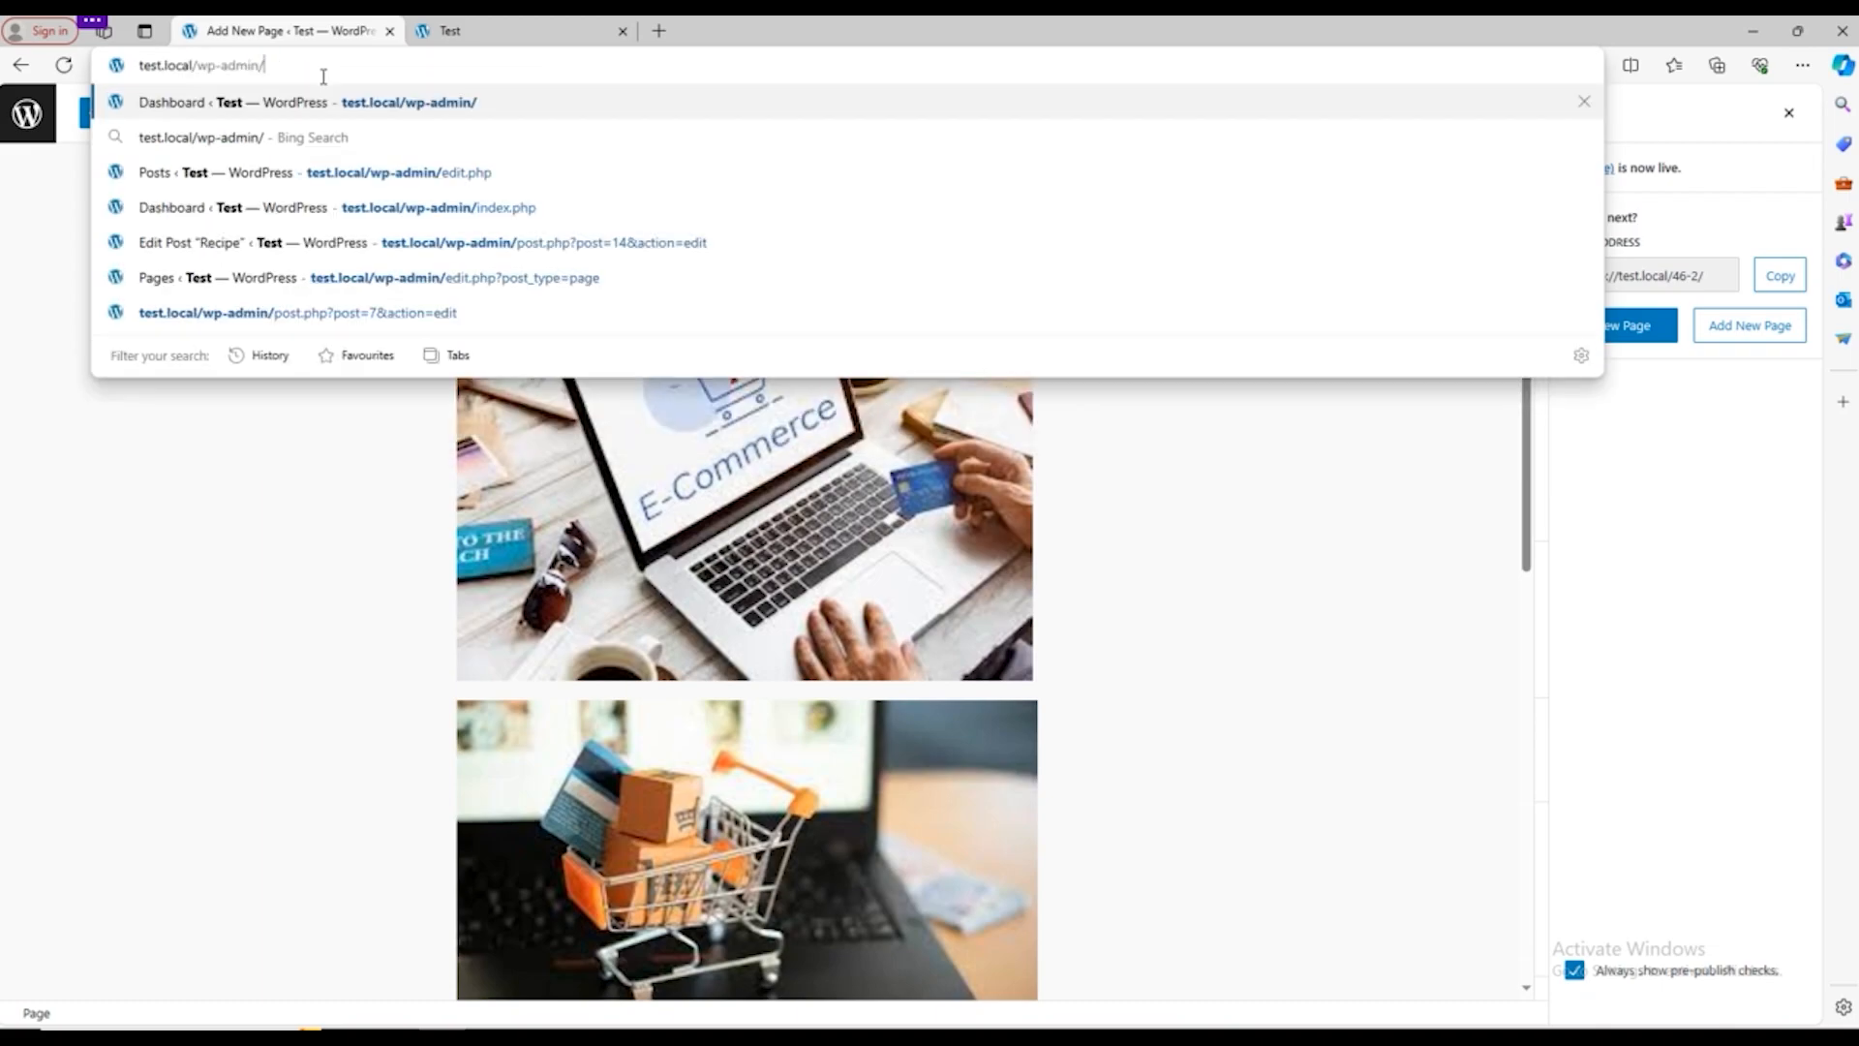
key(Return)
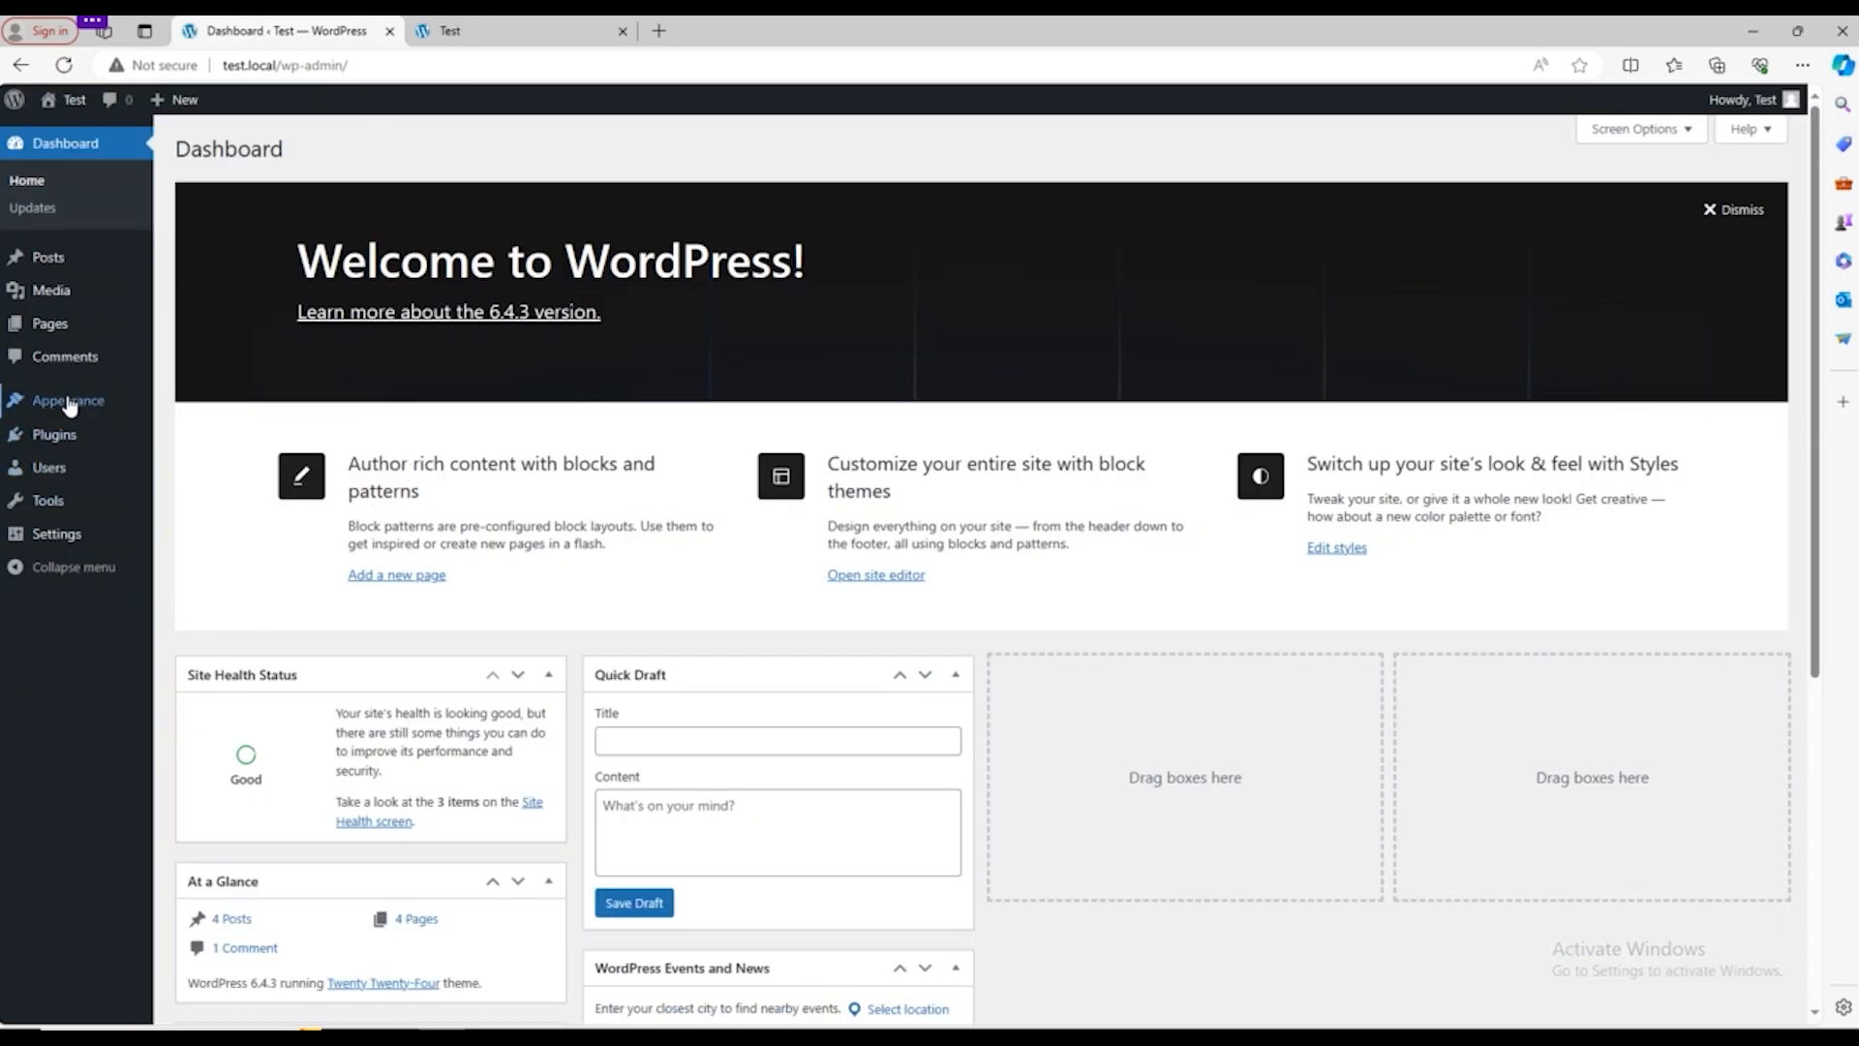
mouse_move(155, 287)
click(209, 302)
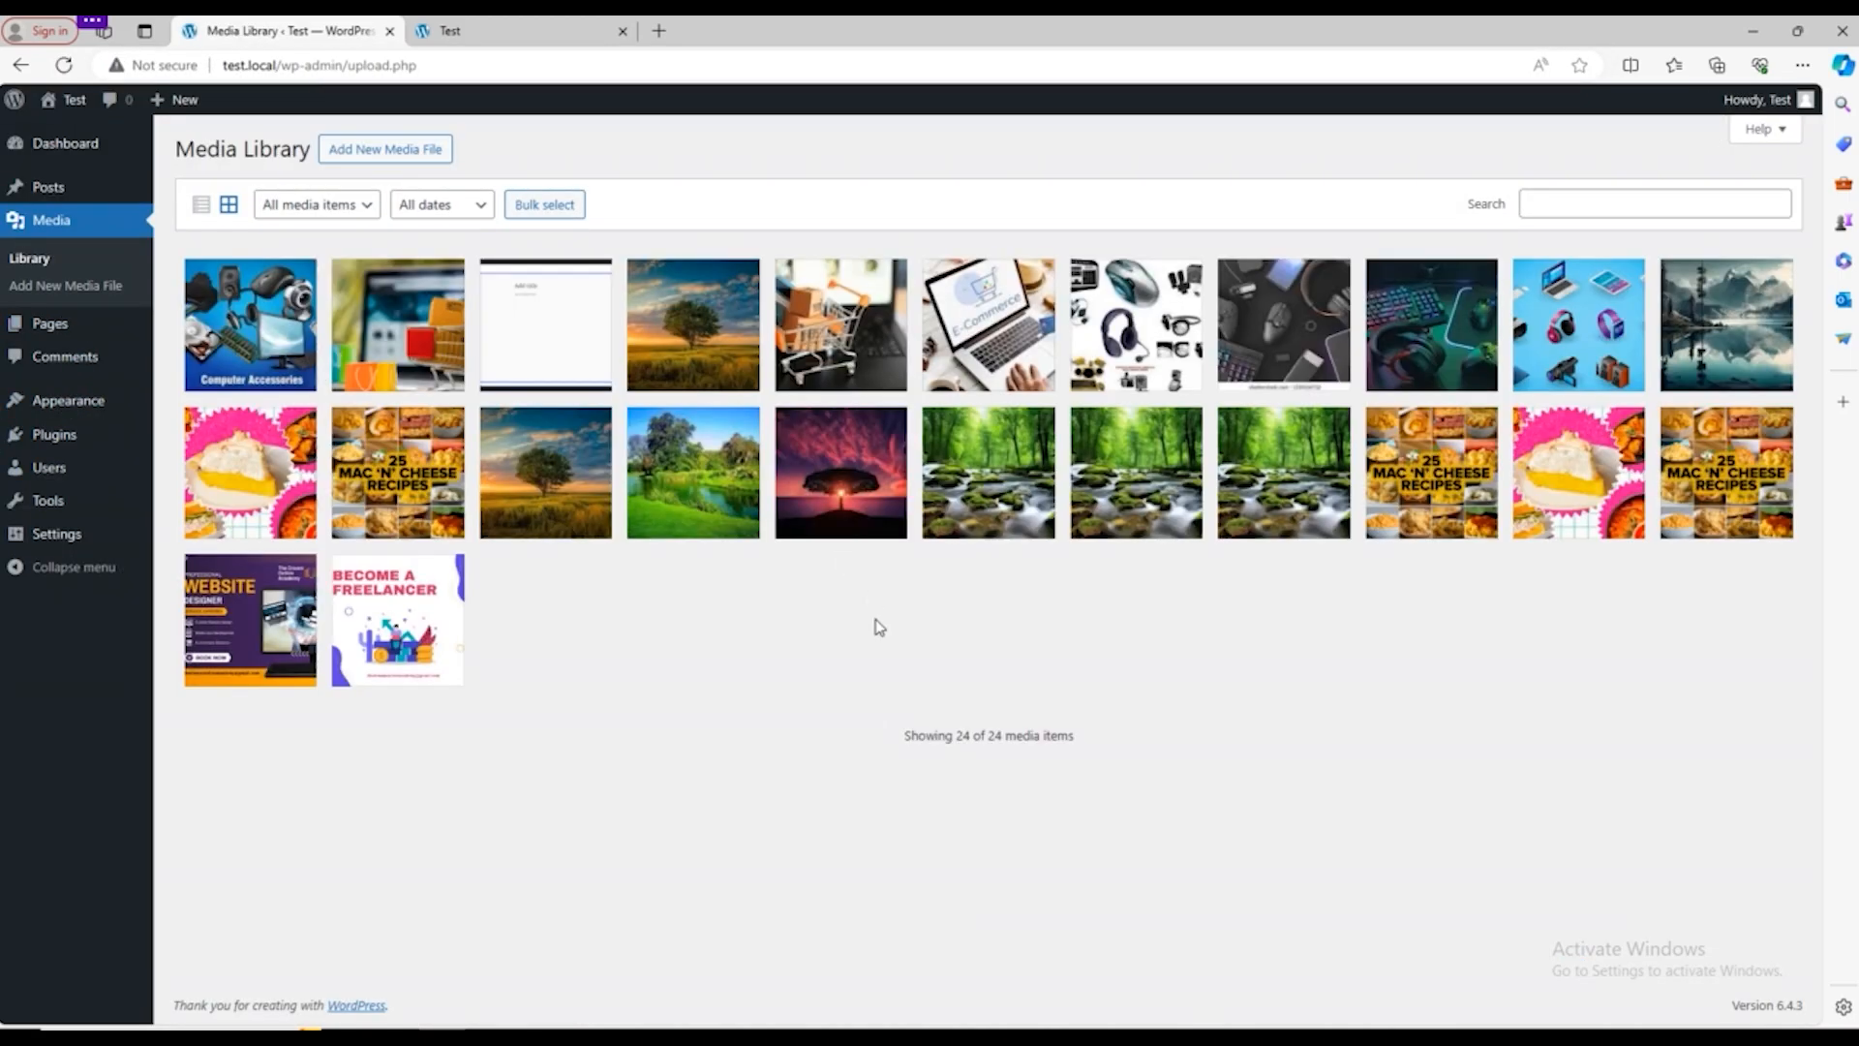